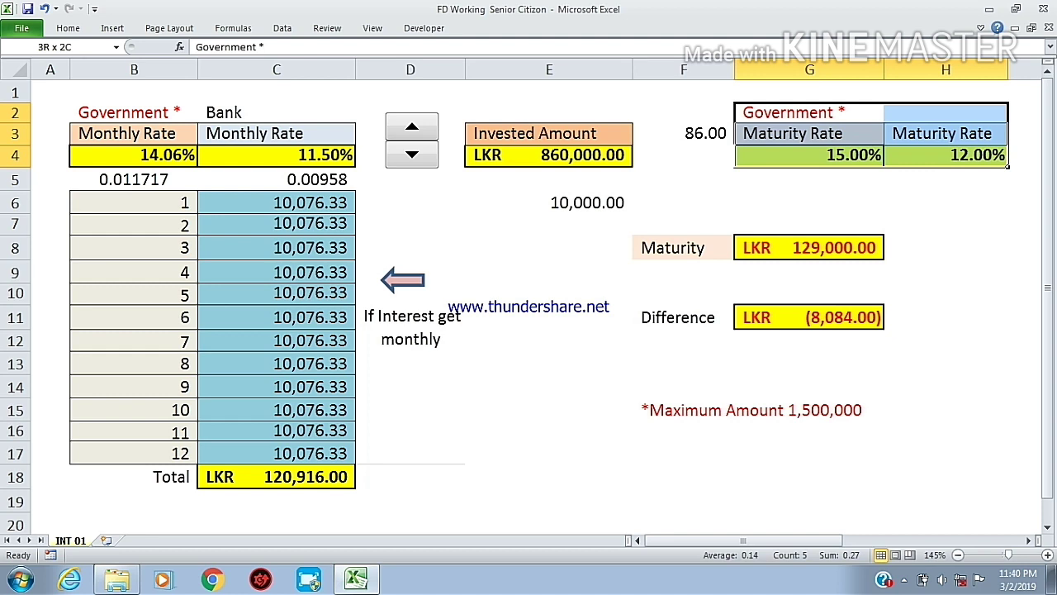
# Step: Compare the Government and Bank monthly rates with the Government maturity rate, and review the maximum amount note
pyautogui.moveTo(122, 114); pyautogui.dragTo(124, 154)
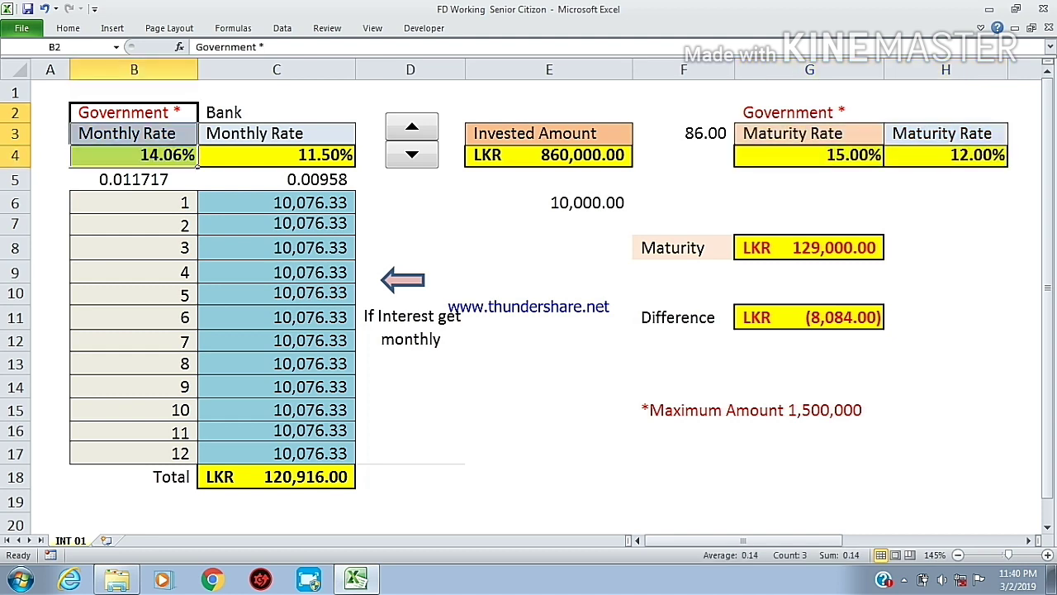
pyautogui.moveTo(793, 112); pyautogui.dragTo(793, 155)
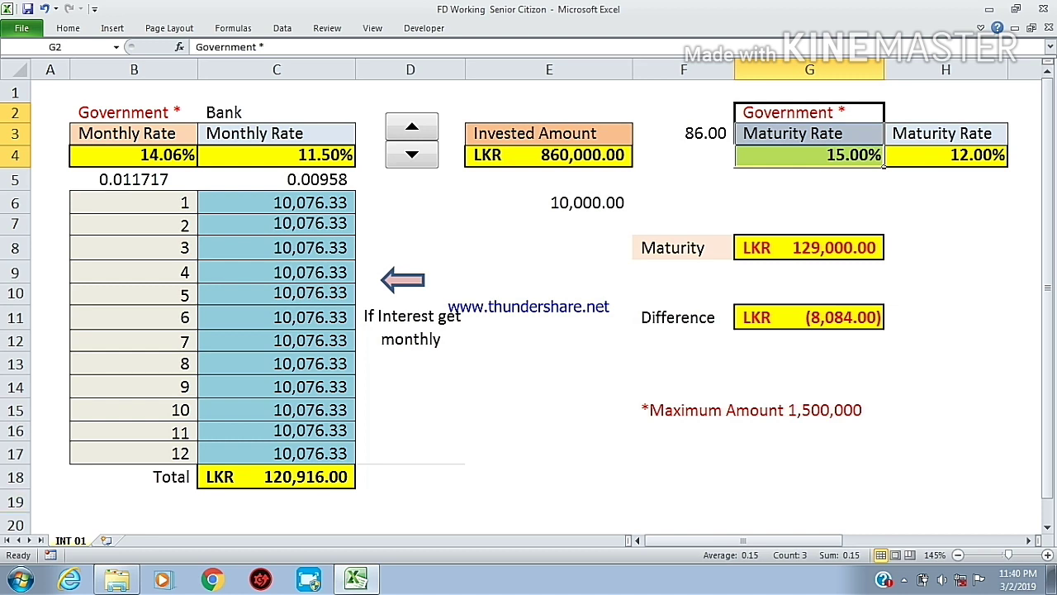
pyautogui.click(165, 156)
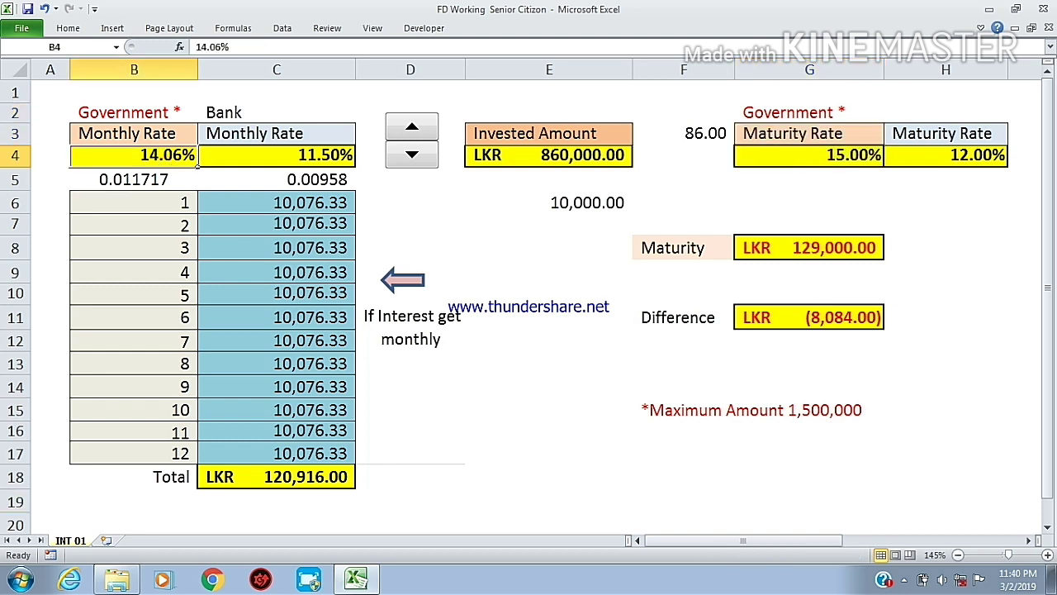
pyautogui.moveTo(793, 113); pyautogui.dragTo(793, 155)
pyautogui.moveTo(166, 111); pyautogui.dragTo(133, 155)
pyautogui.moveTo(656, 408); pyautogui.dragTo(826, 411)
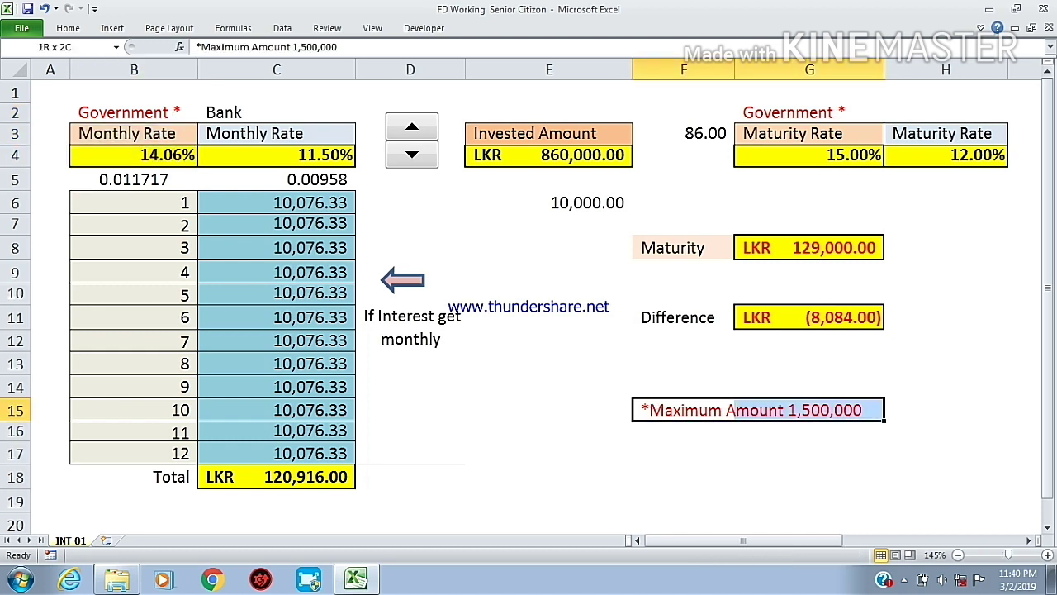
pyautogui.moveTo(826, 411); pyautogui.dragTo(827, 411)
pyautogui.moveTo(260, 116); pyautogui.dragTo(261, 155)
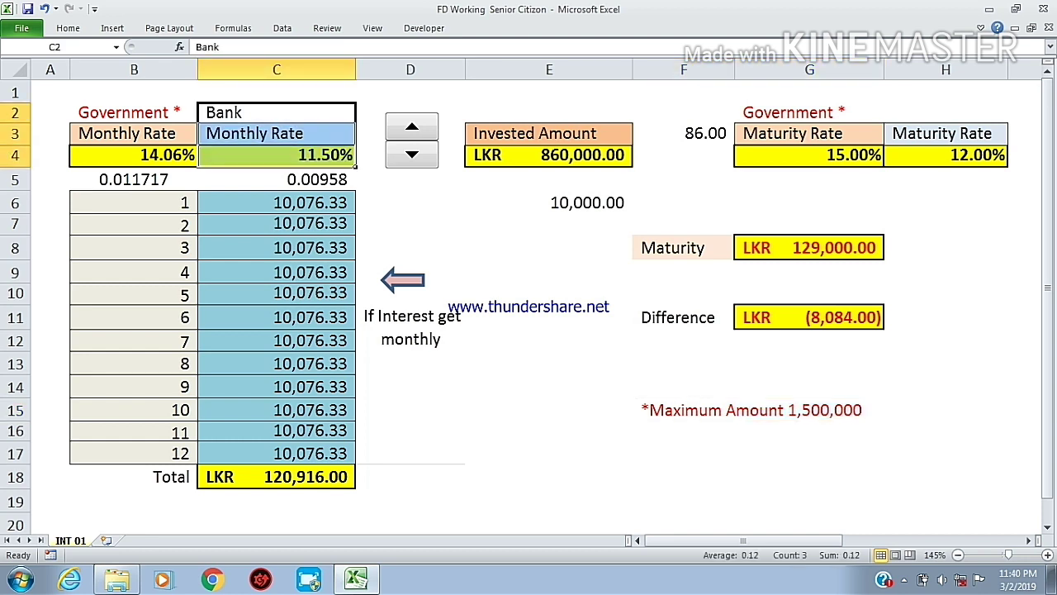
pyautogui.moveTo(808, 114); pyautogui.dragTo(809, 177)
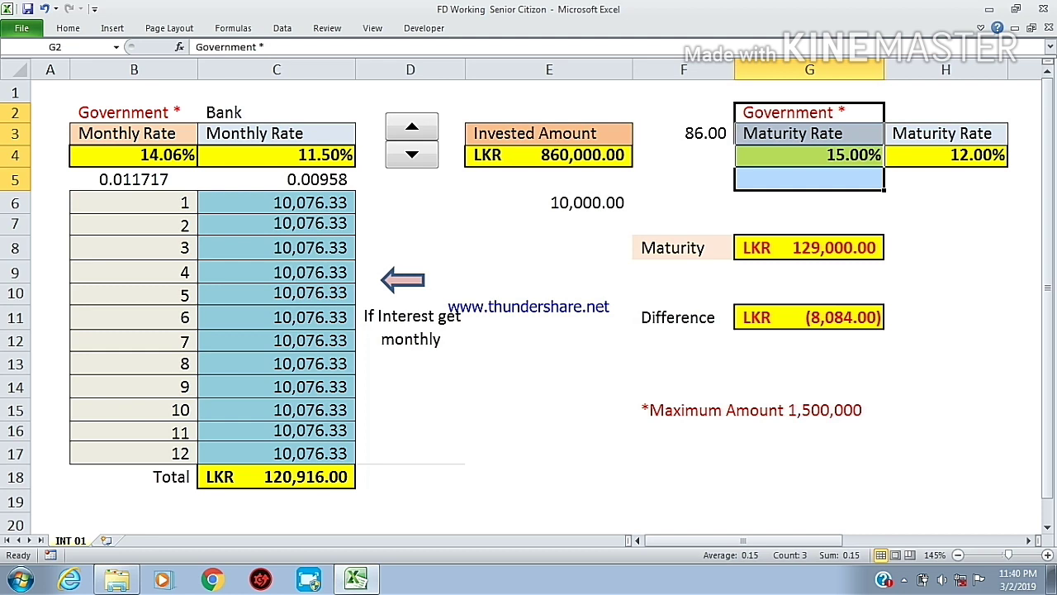
# Step: Examine the Government monthly rate factor in B5, the interest formula in C6 and the interest rows for months 1 to 12
pyautogui.doubleClick(173, 179)
pyautogui.press('Return')
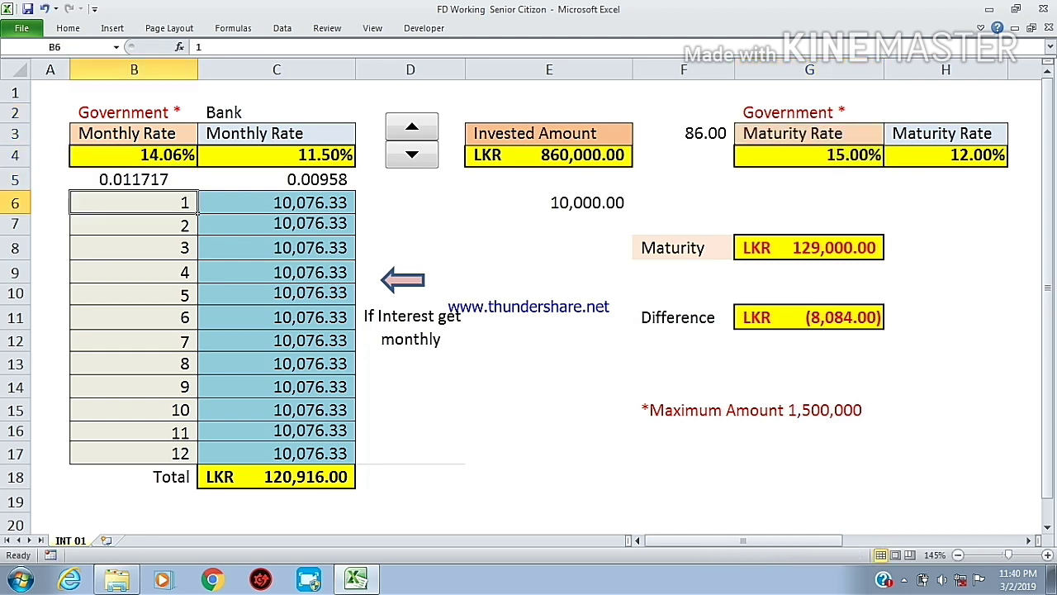
pyautogui.press('Right')
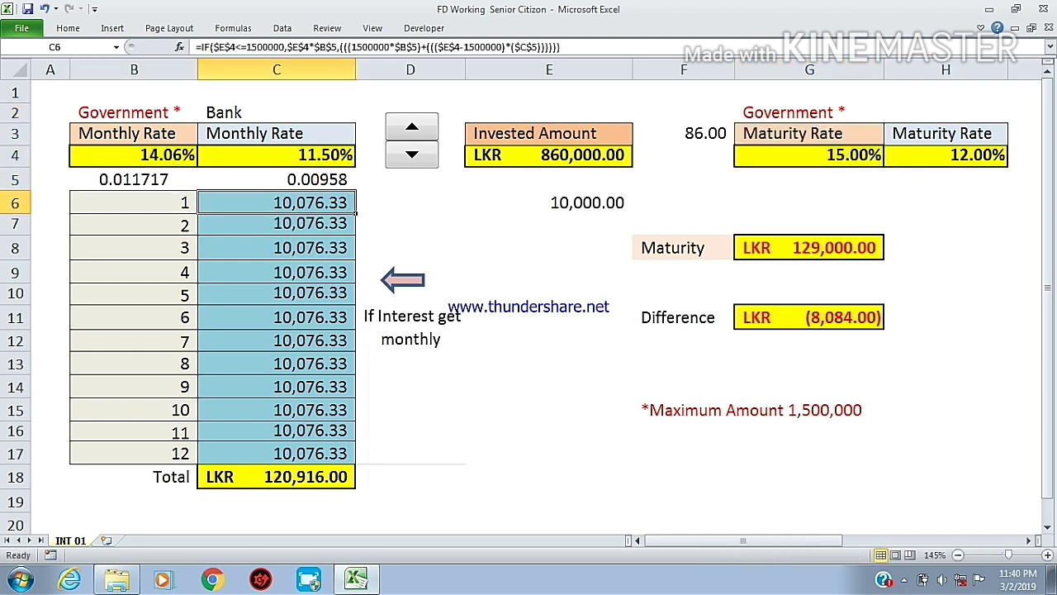
pyautogui.moveTo(165, 202); pyautogui.dragTo(355, 461)
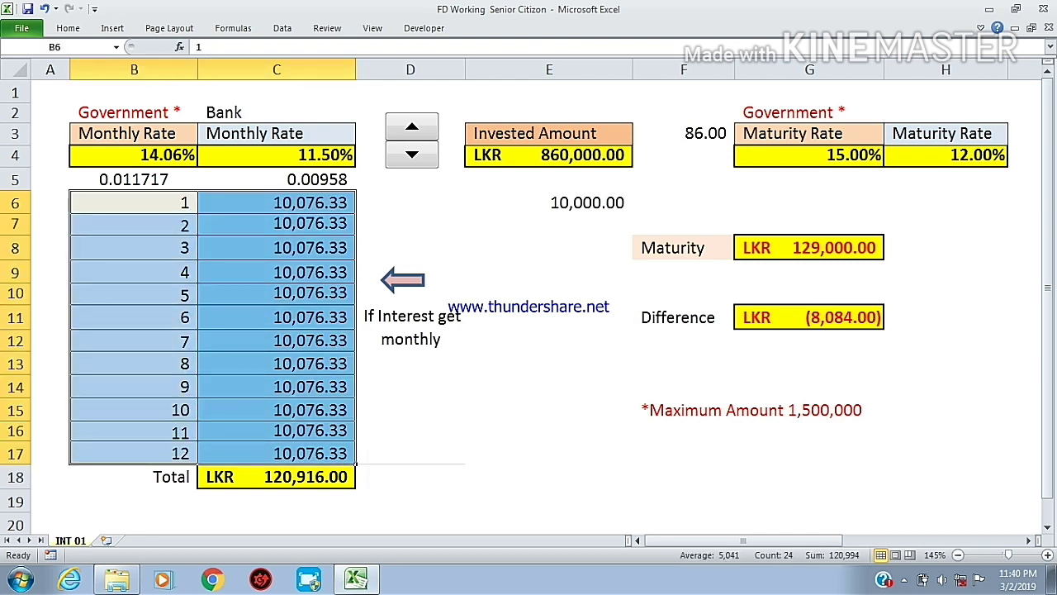
pyautogui.moveTo(177, 202); pyautogui.dragTo(182, 454)
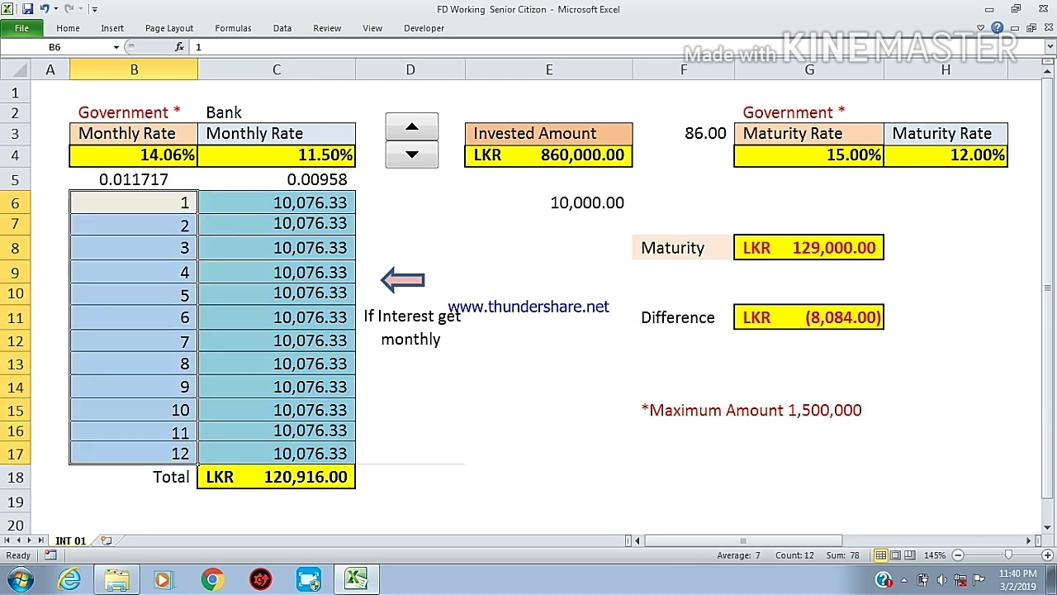
pyautogui.click(289, 203)
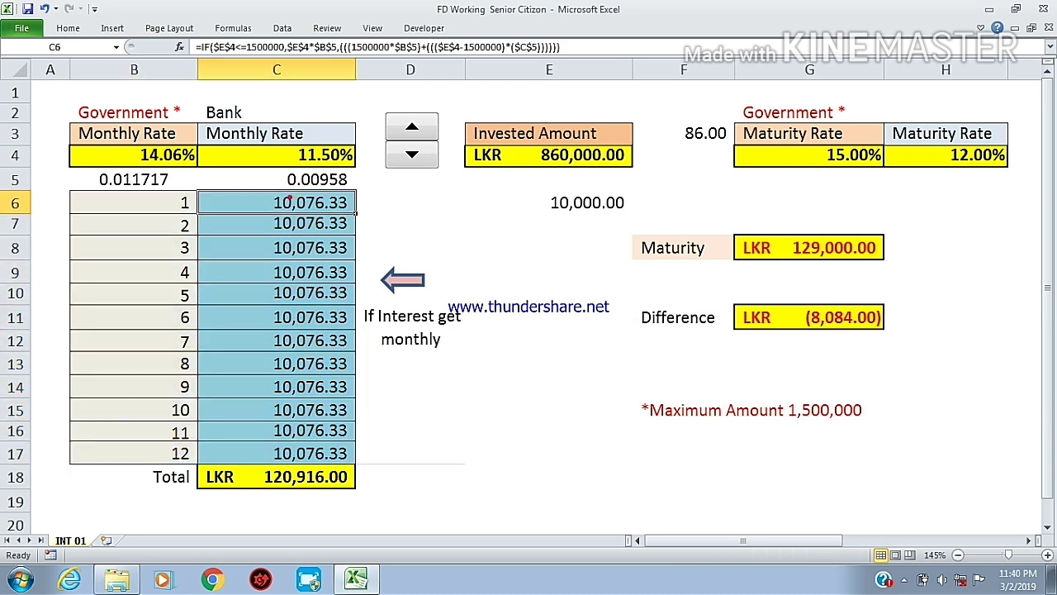
pyautogui.moveTo(289, 202); pyautogui.dragTo(289, 454)
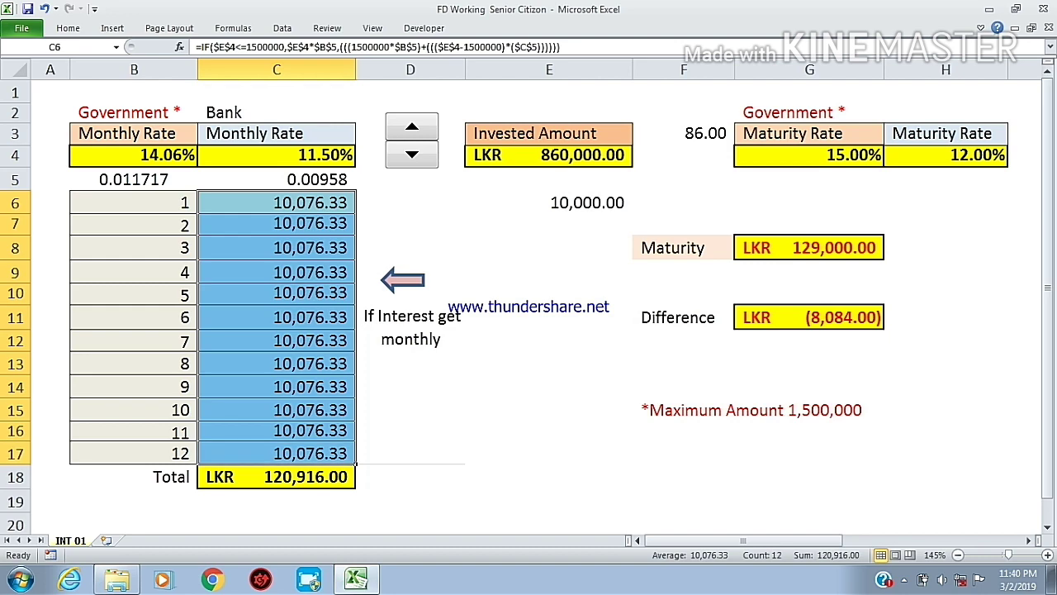
pyautogui.click(430, 224)
# Step: Step the invested amount up to LKR 870,000, and lower it to LKR 600,000
pyautogui.click(15, 69)
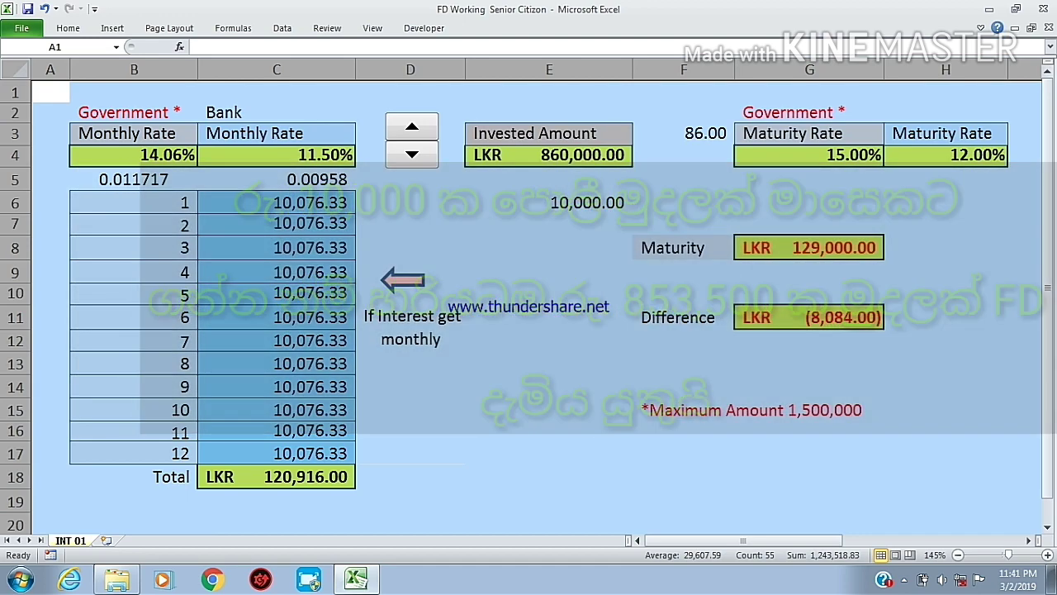
pyautogui.click(560, 208)
pyautogui.click(411, 126)
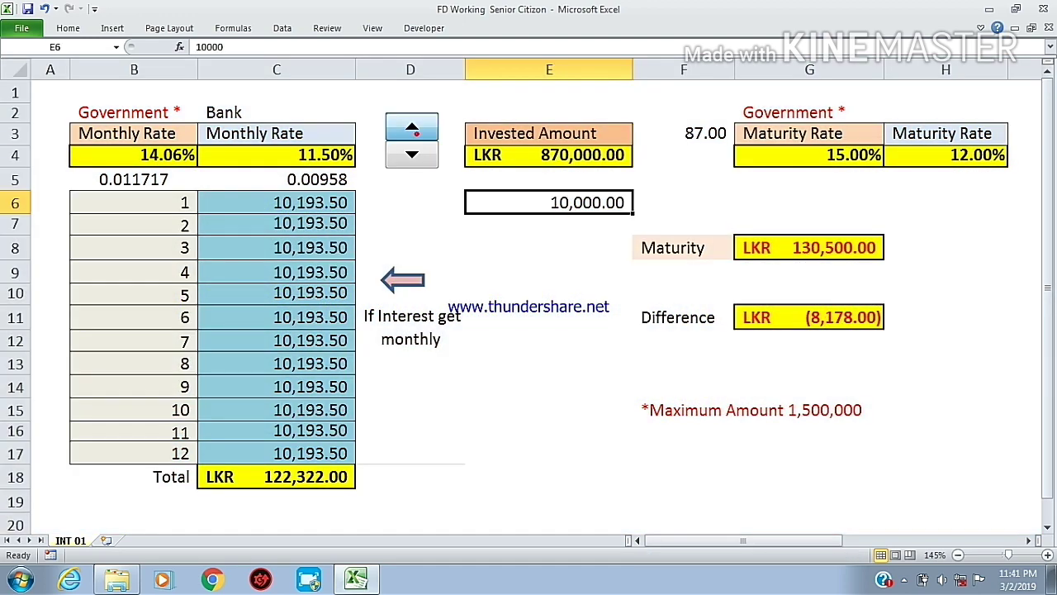
pyautogui.click(414, 153)
pyautogui.click(416, 152)
pyautogui.moveTo(417, 152); pyautogui.dragTo(417, 152)
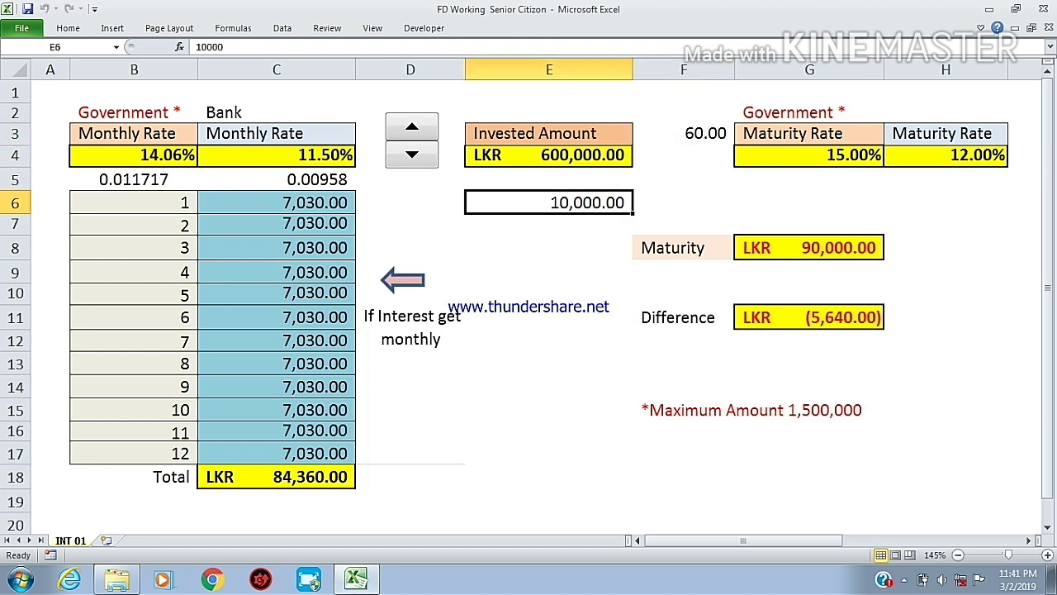
# Step: Set the multiplier in F3 to 10 and inspect the invested amount formula in E4 and the month 1 interest formula
pyautogui.click(696, 132)
pyautogui.write('1')
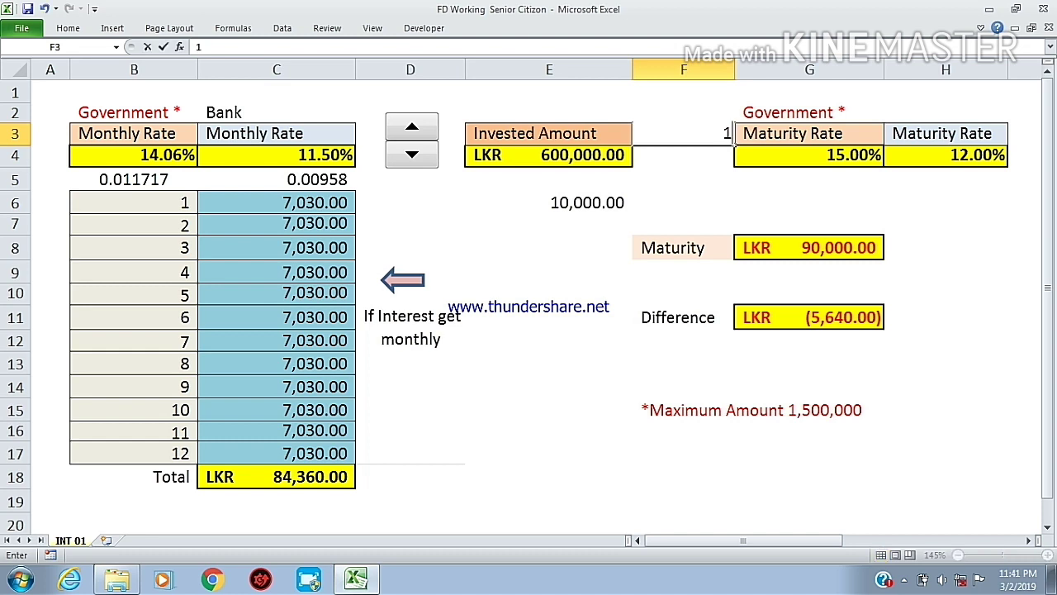
pyautogui.write('0')
pyautogui.press('Return')
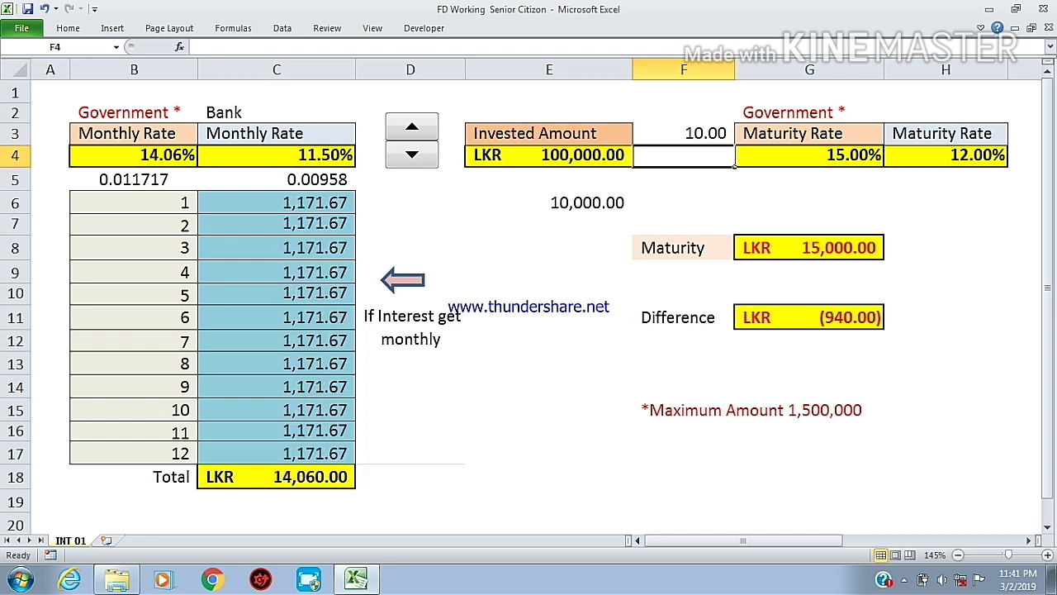
pyautogui.click(578, 155)
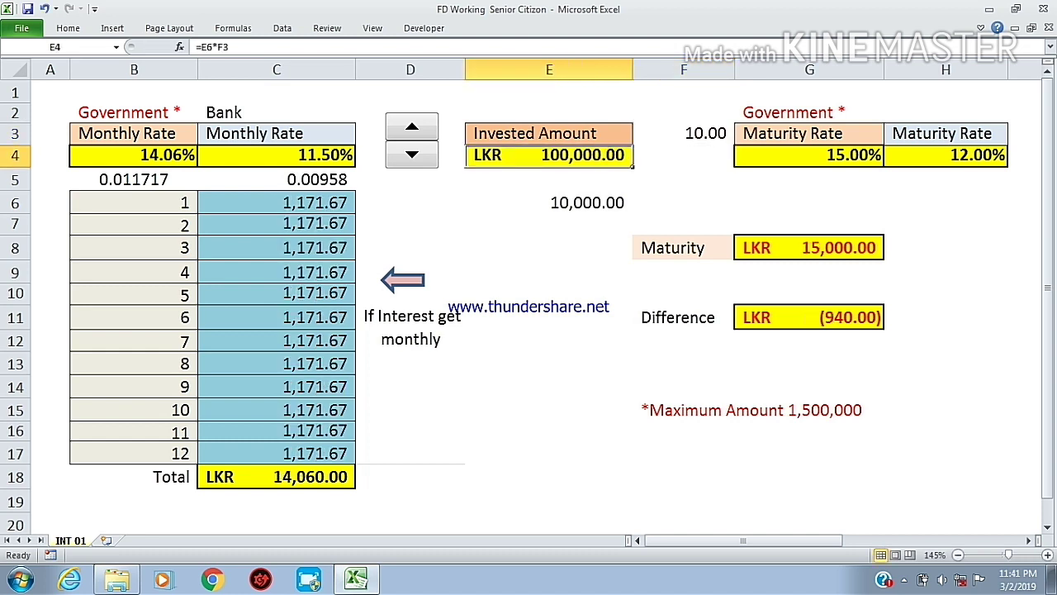
pyautogui.click(293, 204)
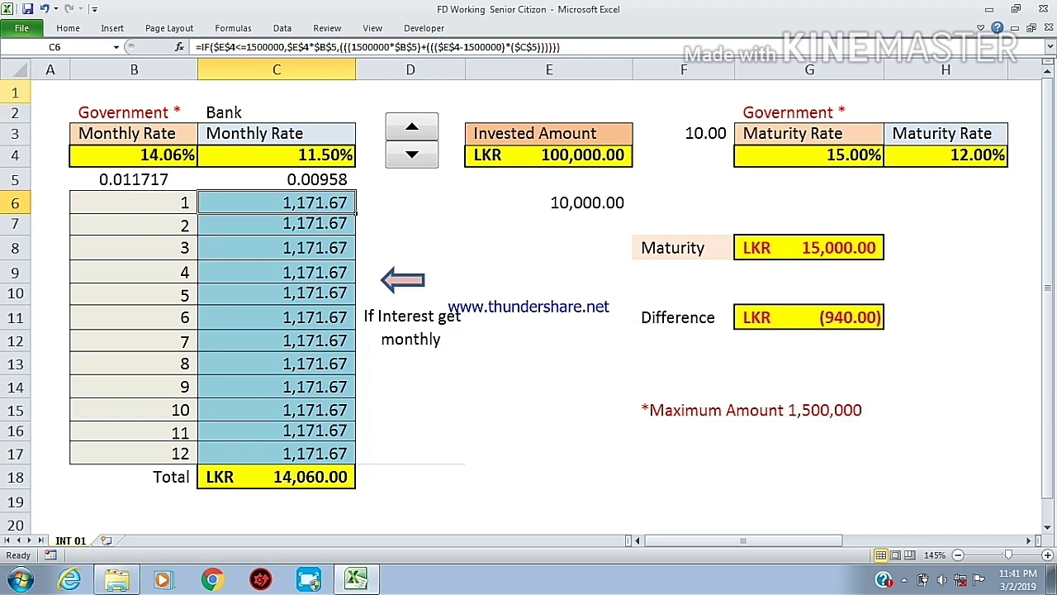
# Step: Step the invested amount down to LKR 80,000 and raise it back to LKR 100,000
pyautogui.click(15, 69)
pyautogui.click(417, 154)
pyautogui.click(422, 153)
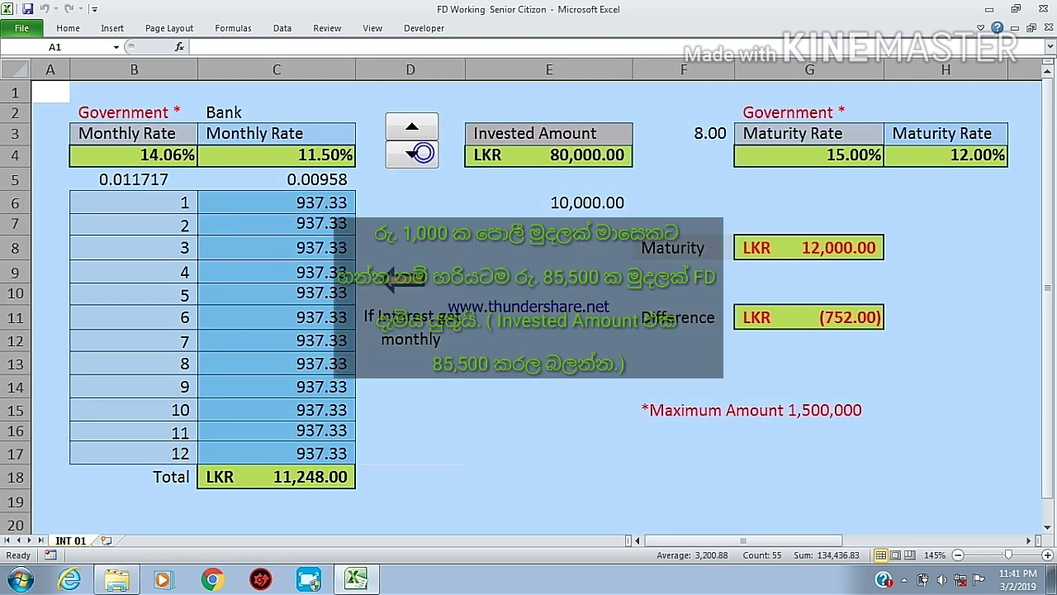
pyautogui.click(419, 132)
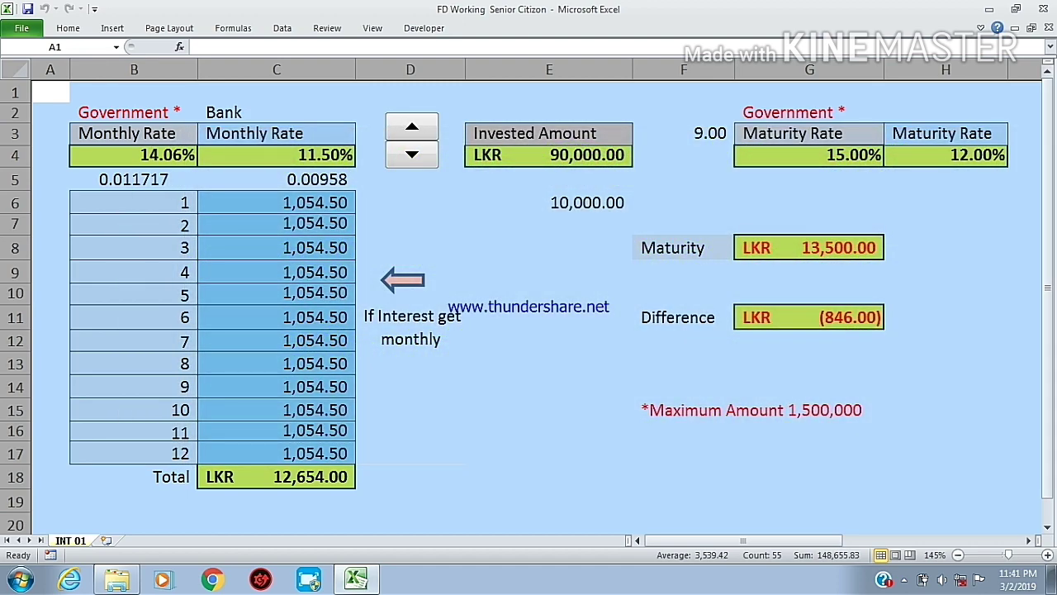
pyautogui.click(412, 126)
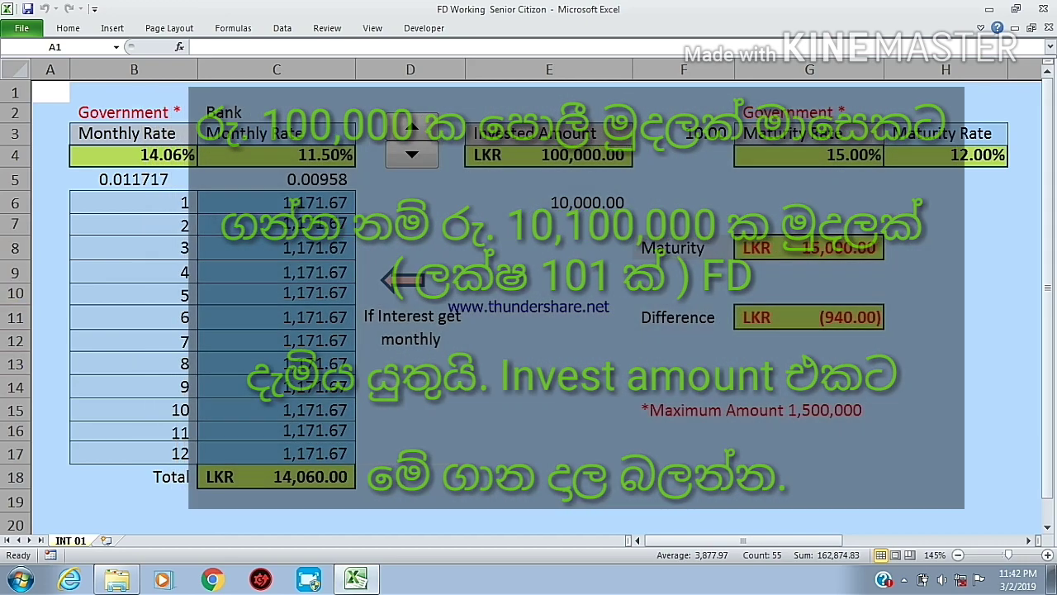
# Step: Compare the Maturity amount with the twelve monthly interest payments and inspect the Difference formula in G11
pyautogui.click(550, 248)
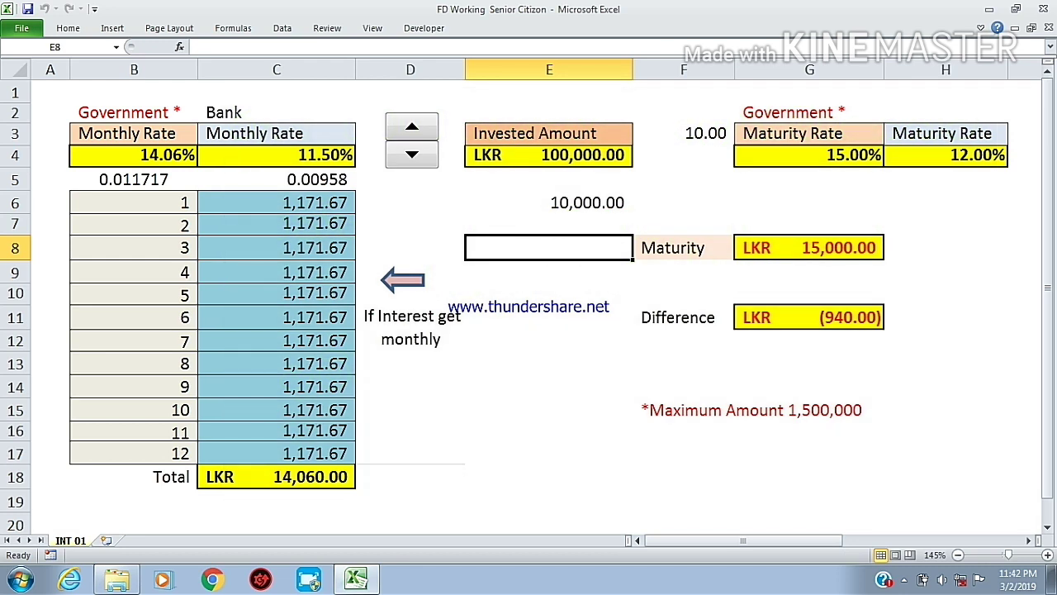
pyautogui.click(833, 248)
pyautogui.moveTo(688, 246); pyautogui.dragTo(813, 248)
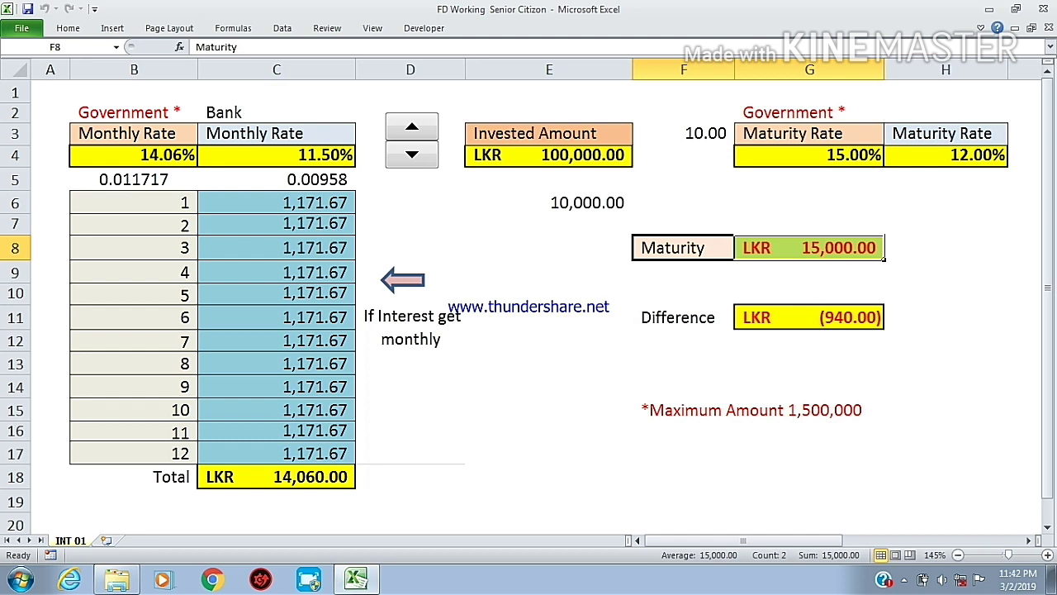
pyautogui.moveTo(277, 202); pyautogui.dragTo(331, 454)
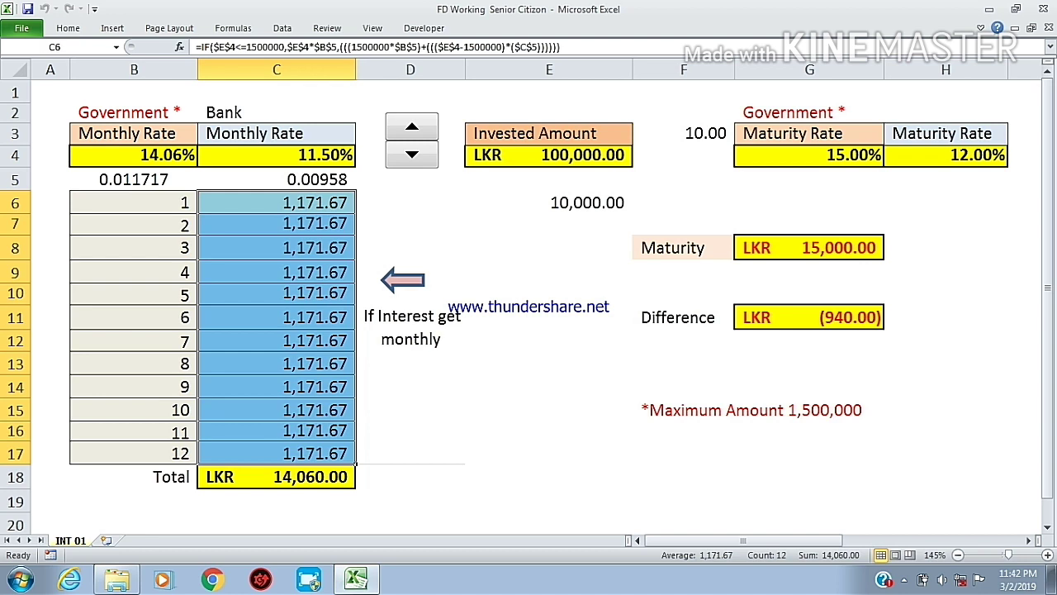
pyautogui.click(830, 317)
pyautogui.doubleClick(831, 317)
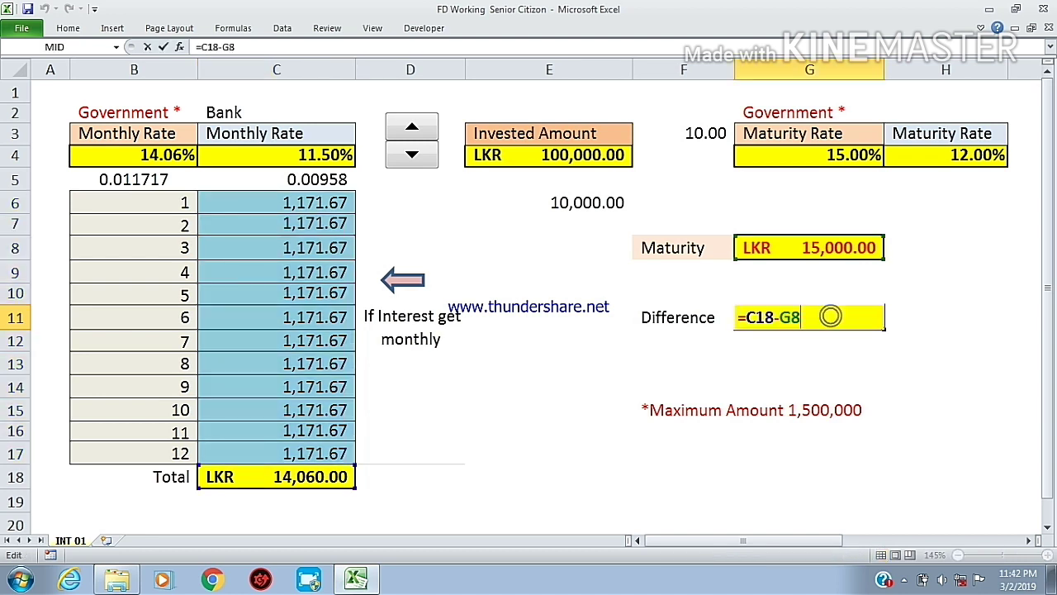
pyautogui.press('Return')
pyautogui.click(842, 318)
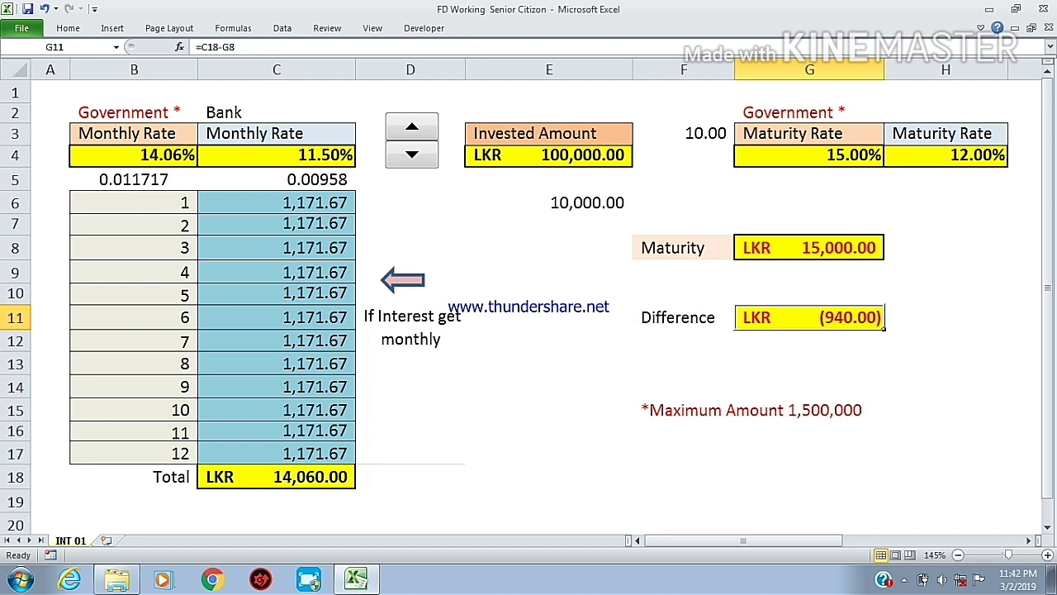
# Step: Compare the monthly interest figures in column C with the maturity figures in column G
pyautogui.click(276, 70)
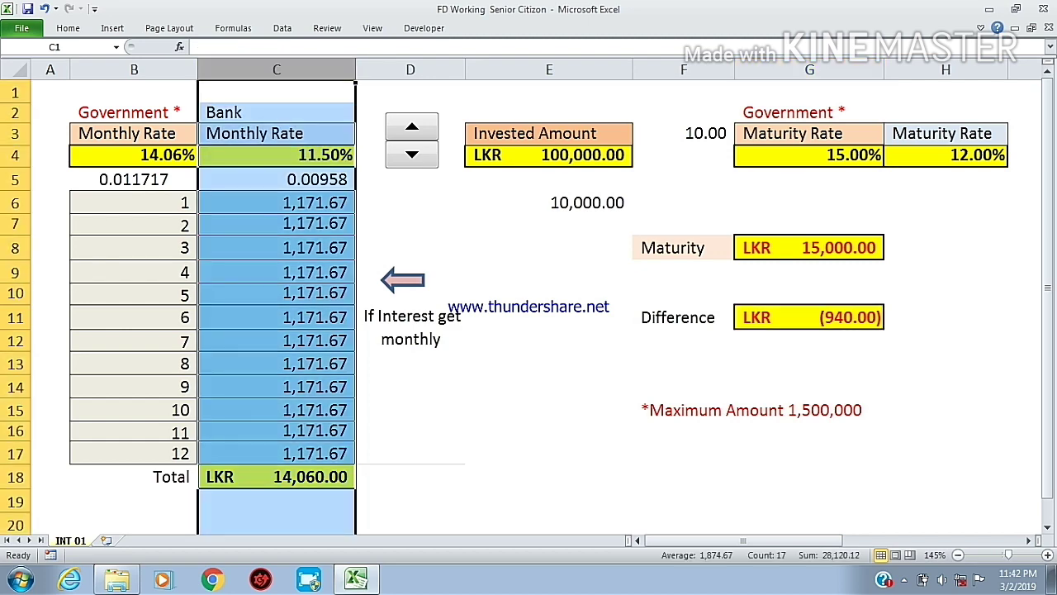
pyautogui.click(764, 69)
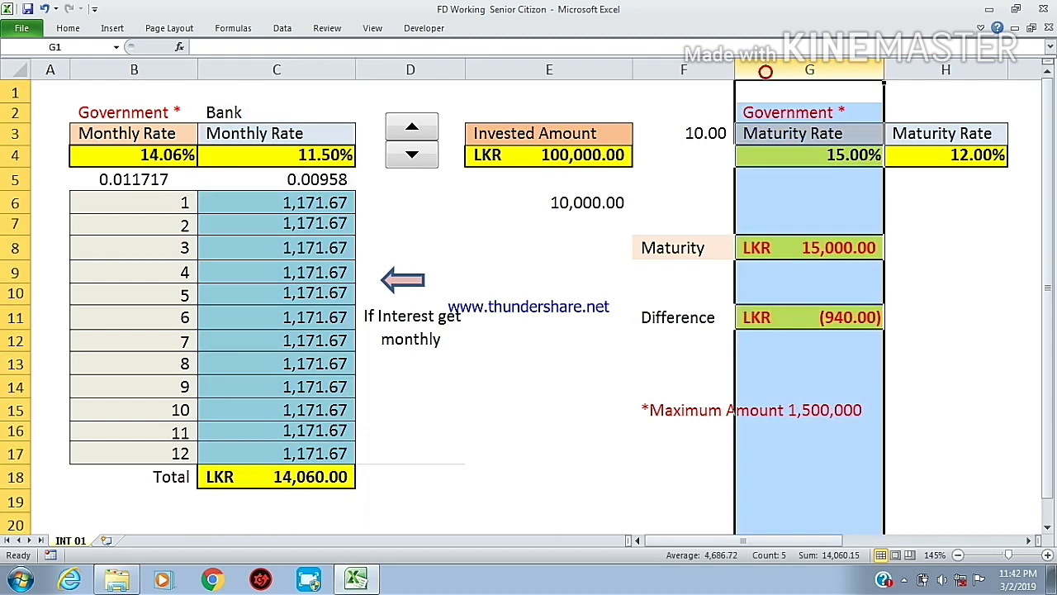
pyautogui.click(298, 86)
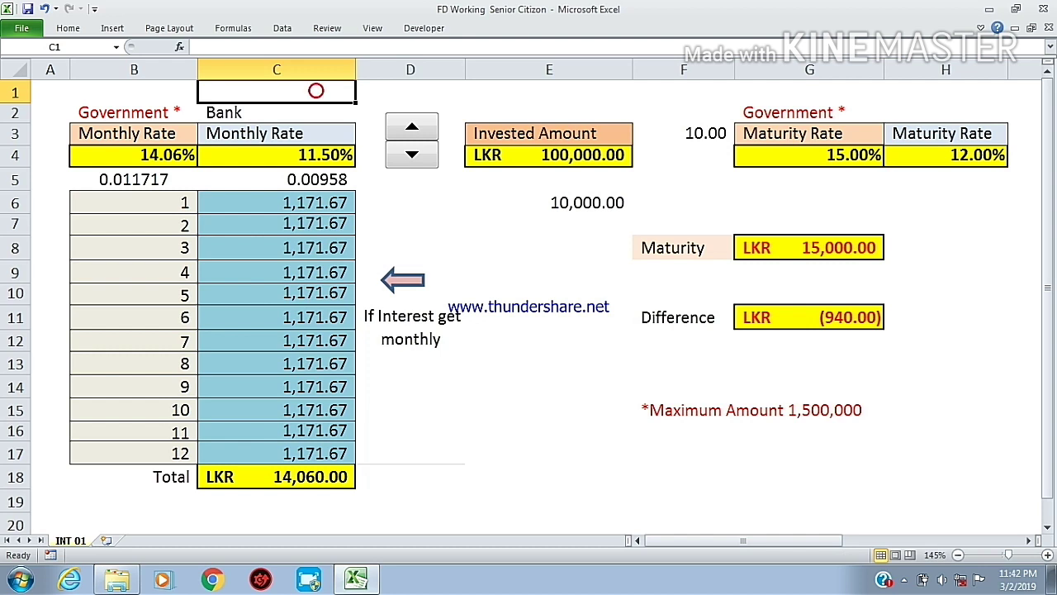
pyautogui.click(318, 71)
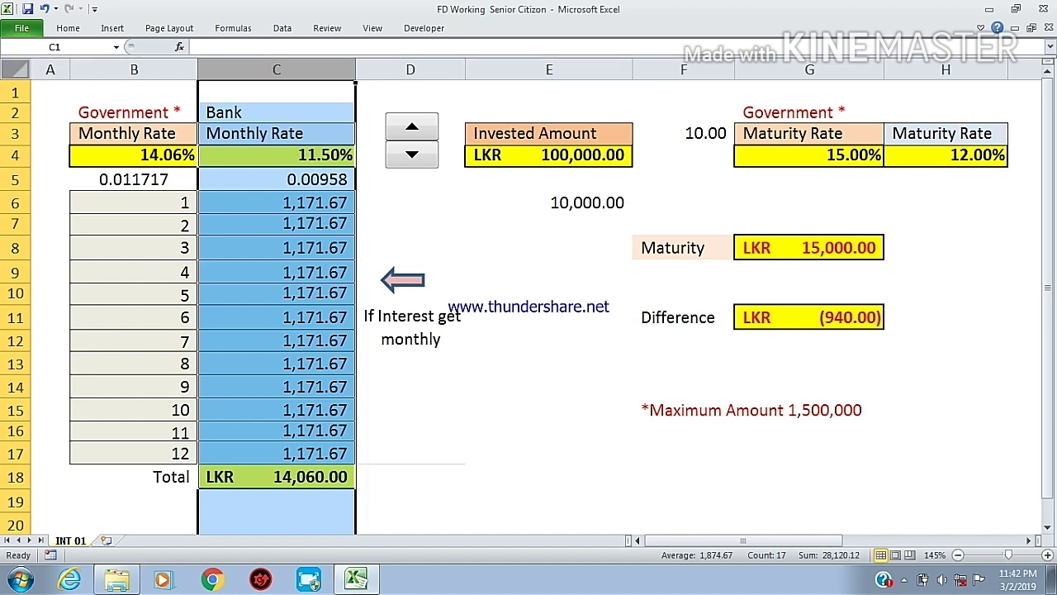
# Step: Raise the invested amount step by step to LKR 150,000
pyautogui.click(19, 69)
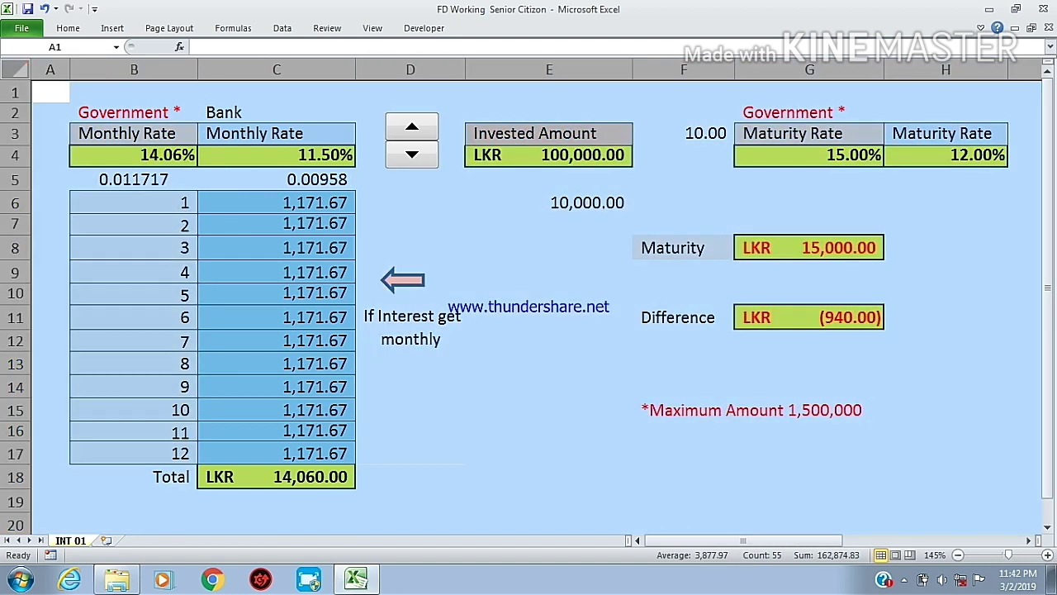
pyautogui.click(411, 125)
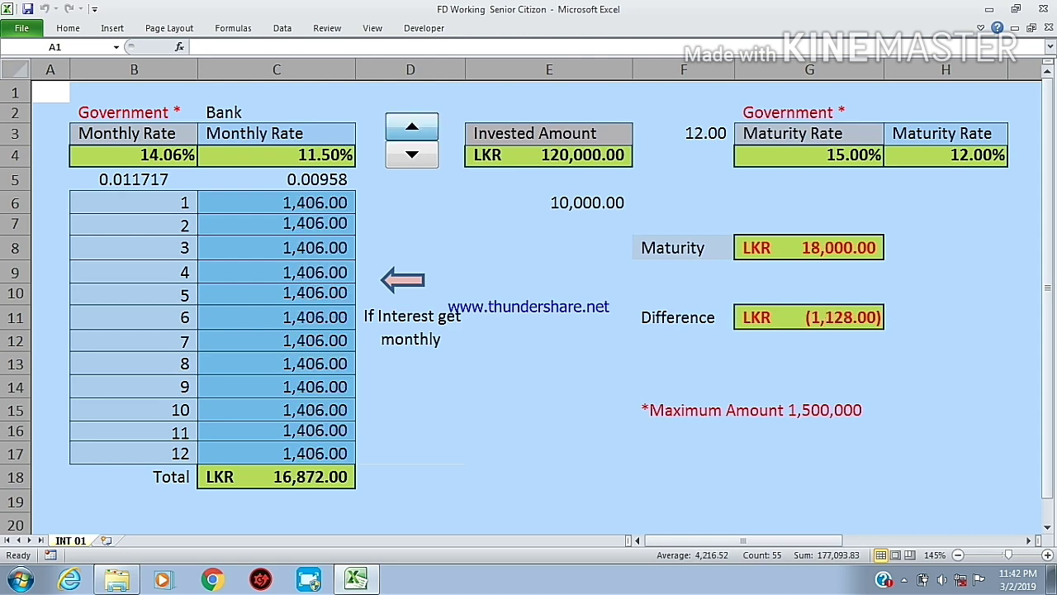
pyautogui.click(446, 194)
pyautogui.click(414, 125)
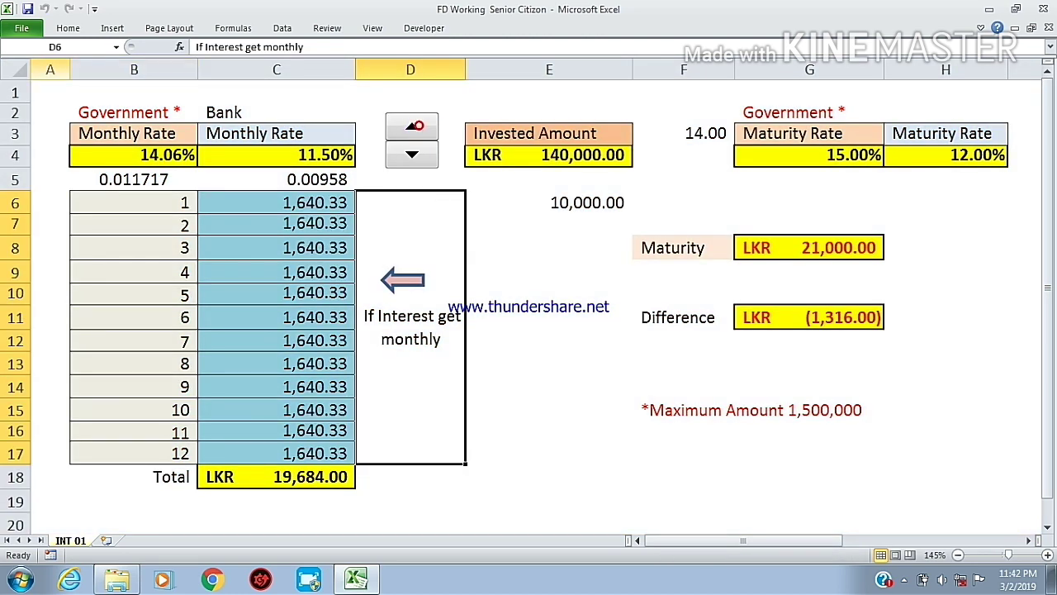
pyautogui.click(19, 69)
pyautogui.click(415, 125)
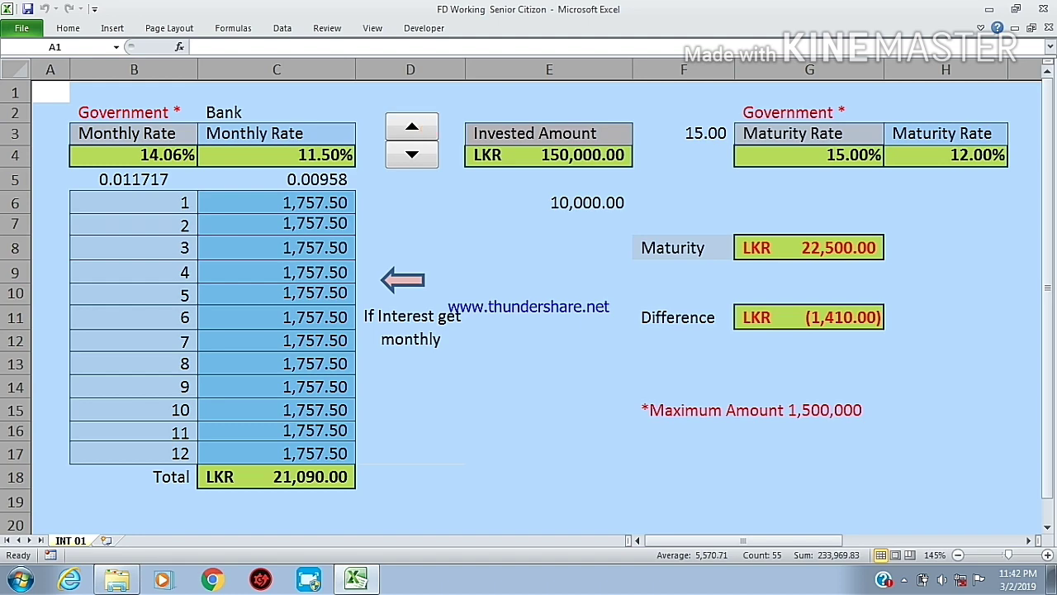
# Step: Raise the invested amount step by step to LKR 390,000
pyautogui.click(428, 130)
pyautogui.moveTo(417, 127); pyautogui.dragTo(417, 126)
pyautogui.click(569, 201)
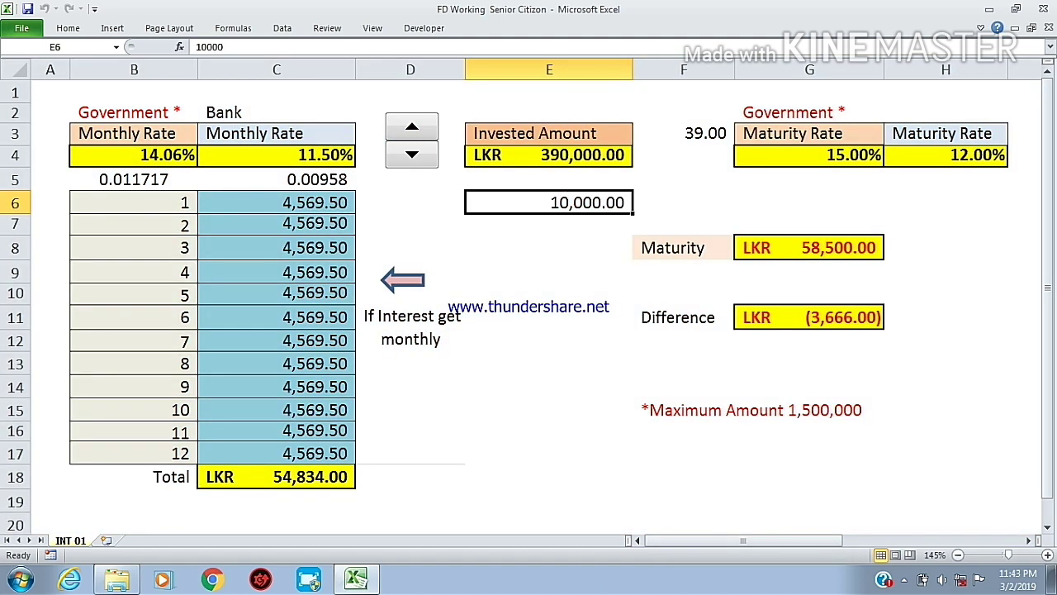
# Step: Set the multiplier in F3 to 150 to bring the invested amount to LKR 1,500,000
pyautogui.click(692, 134)
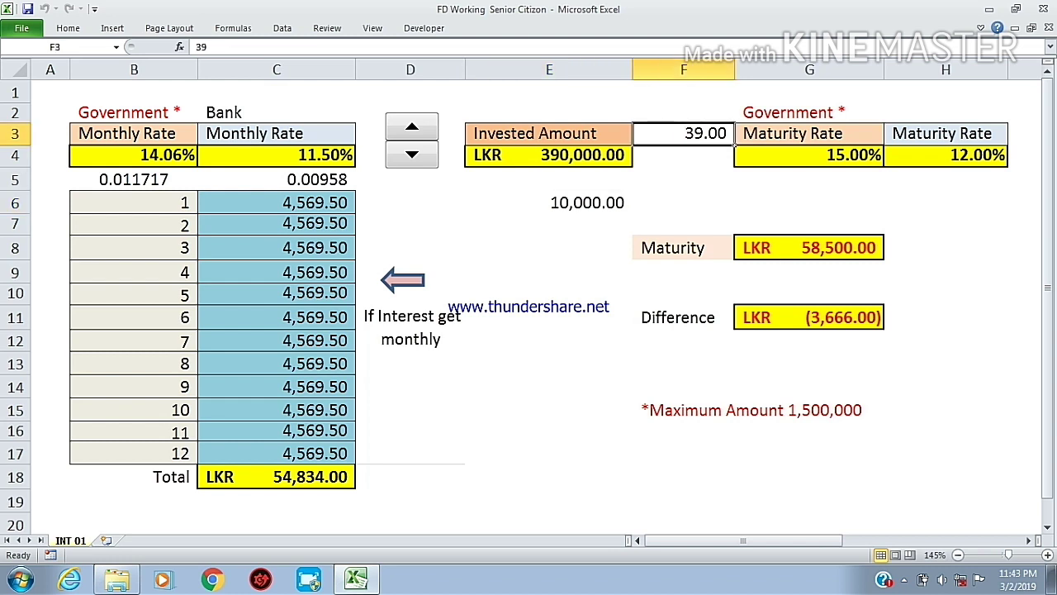
pyautogui.write('1')
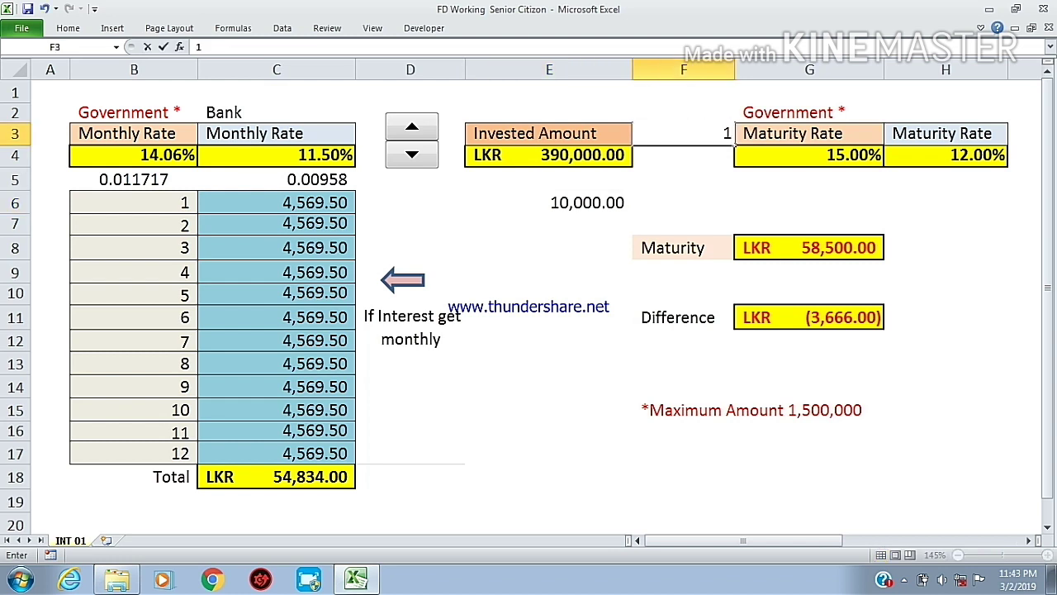
pyautogui.write('50')
pyautogui.press('Return')
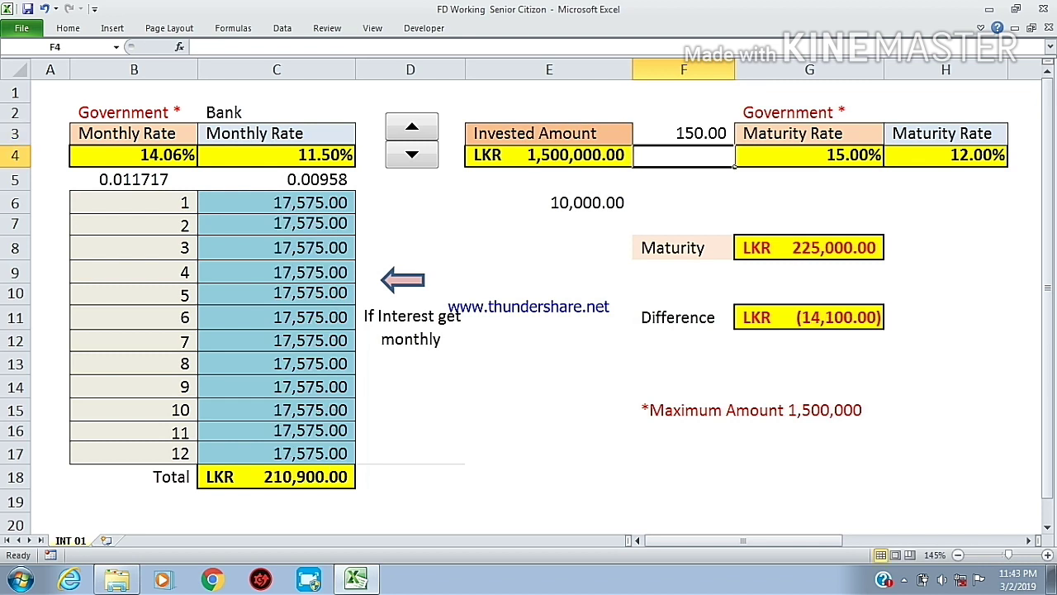
pyautogui.click(611, 281)
pyautogui.click(519, 150)
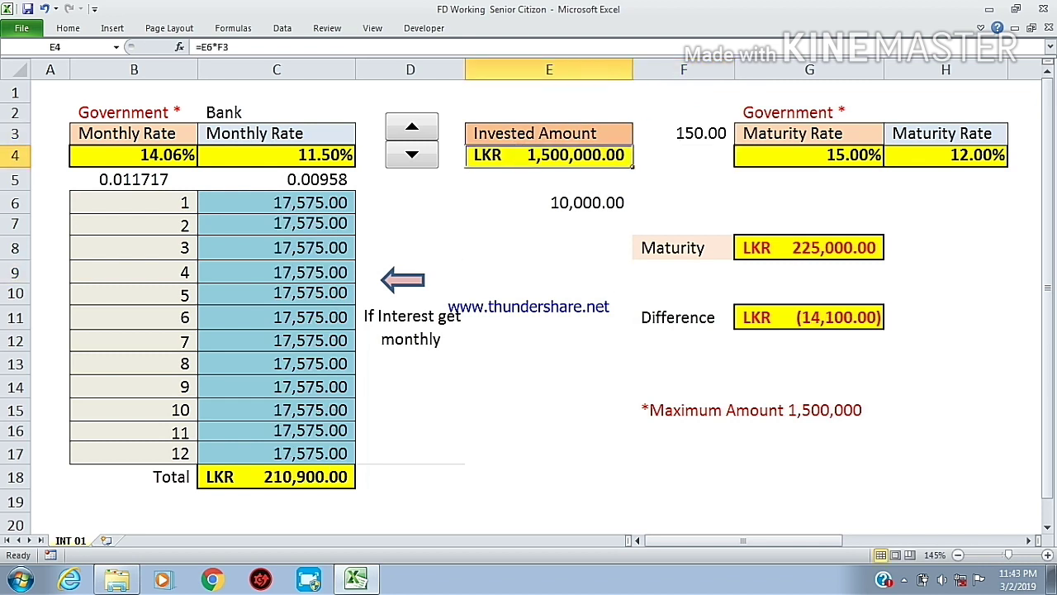
# Step: Review the government monthly and maturity rates alongside the monthly interest figures in C6:C18 and the Maturity amount in G8
pyautogui.moveTo(148, 135); pyautogui.dragTo(150, 156)
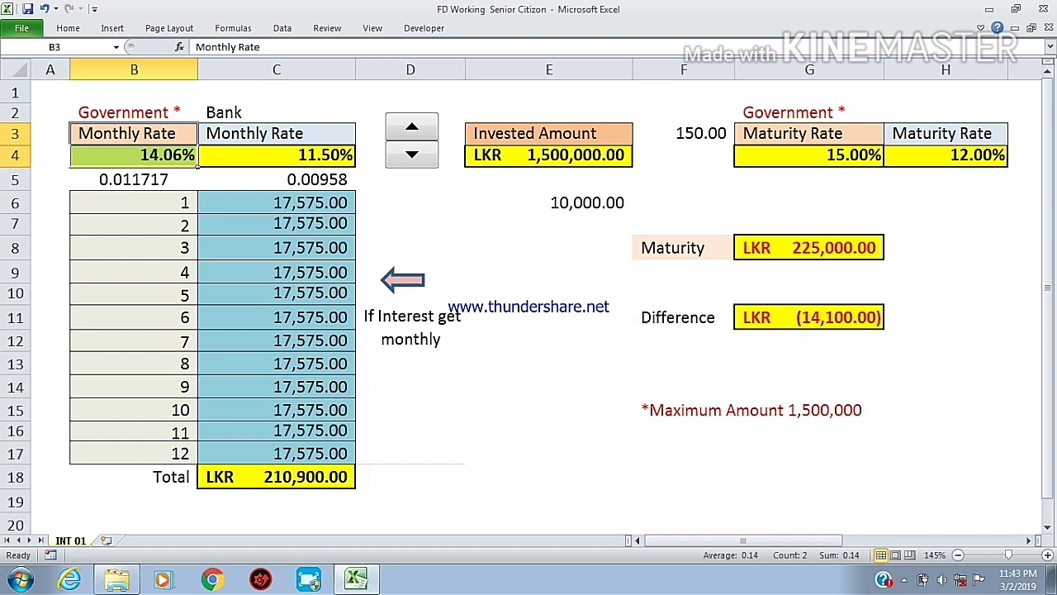
pyautogui.moveTo(750, 112); pyautogui.dragTo(754, 156)
pyautogui.moveTo(169, 113); pyautogui.dragTo(170, 156)
pyautogui.click(510, 252)
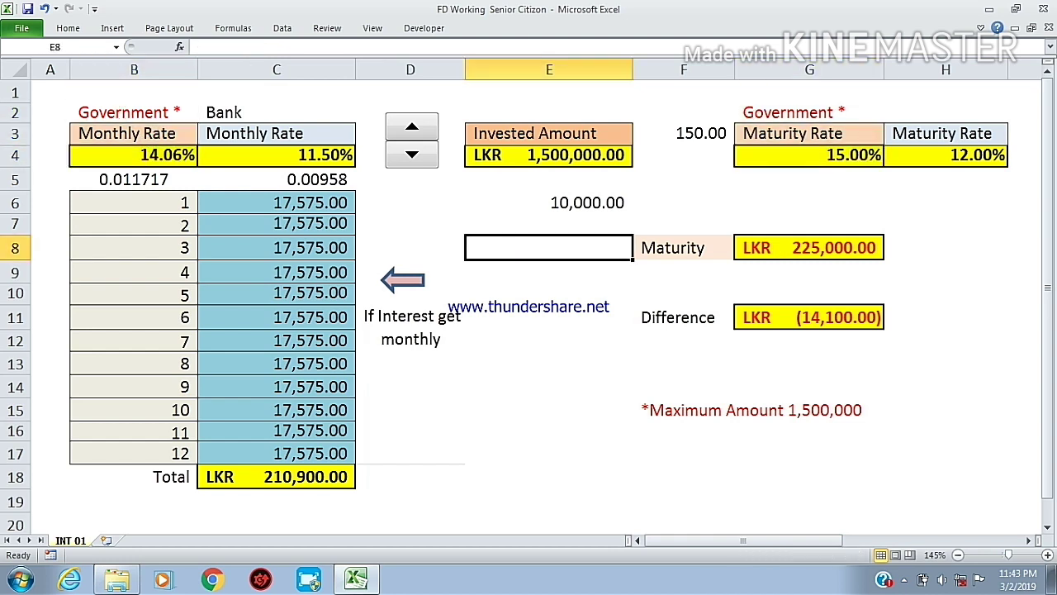
pyautogui.moveTo(314, 203); pyautogui.dragTo(314, 477)
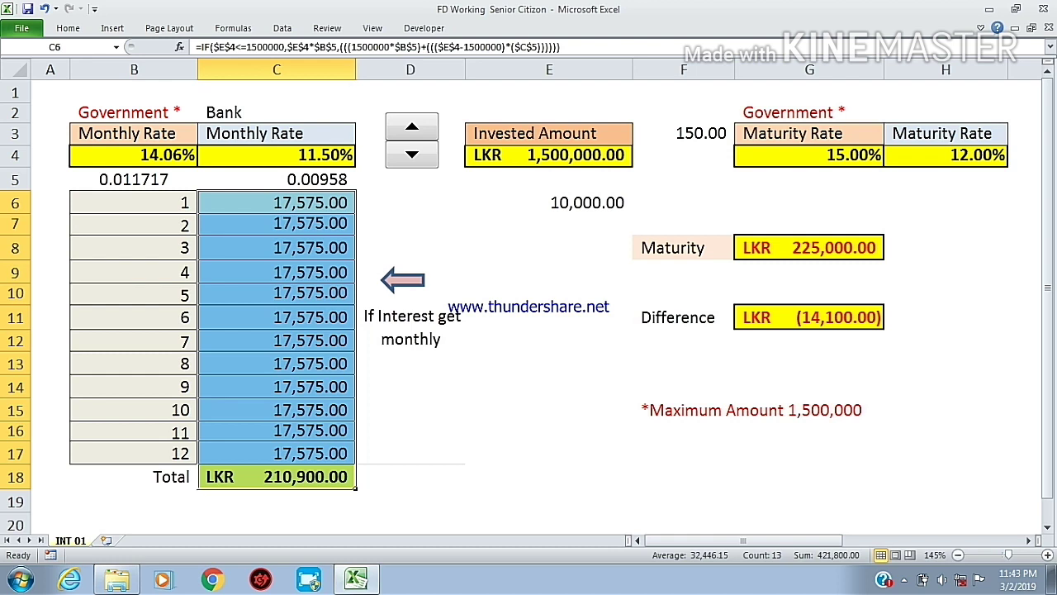
pyautogui.click(302, 207)
pyautogui.click(366, 212)
pyautogui.click(340, 202)
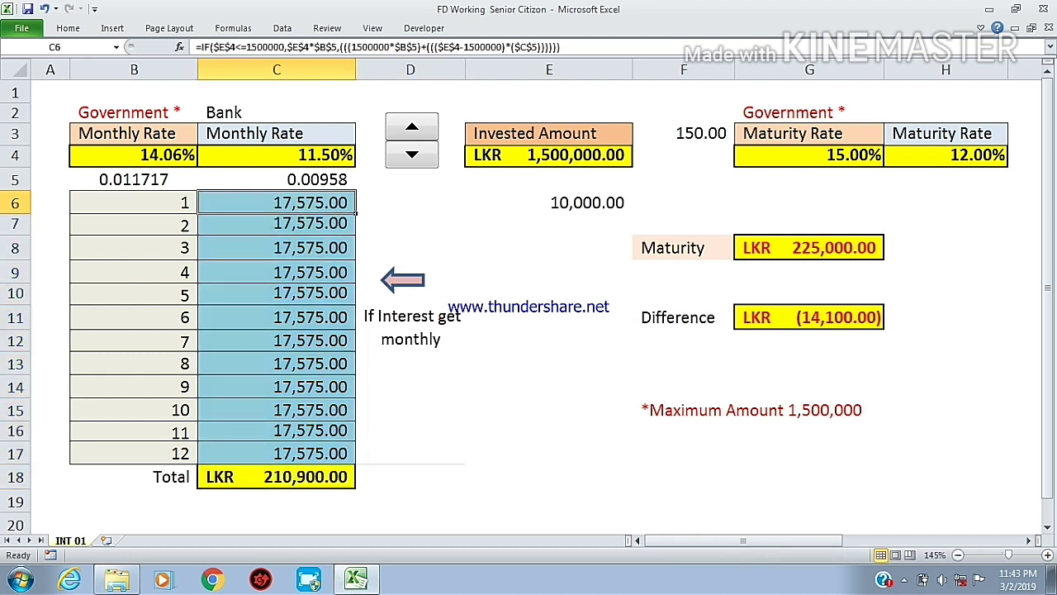
pyautogui.moveTo(701, 250); pyautogui.dragTo(803, 249)
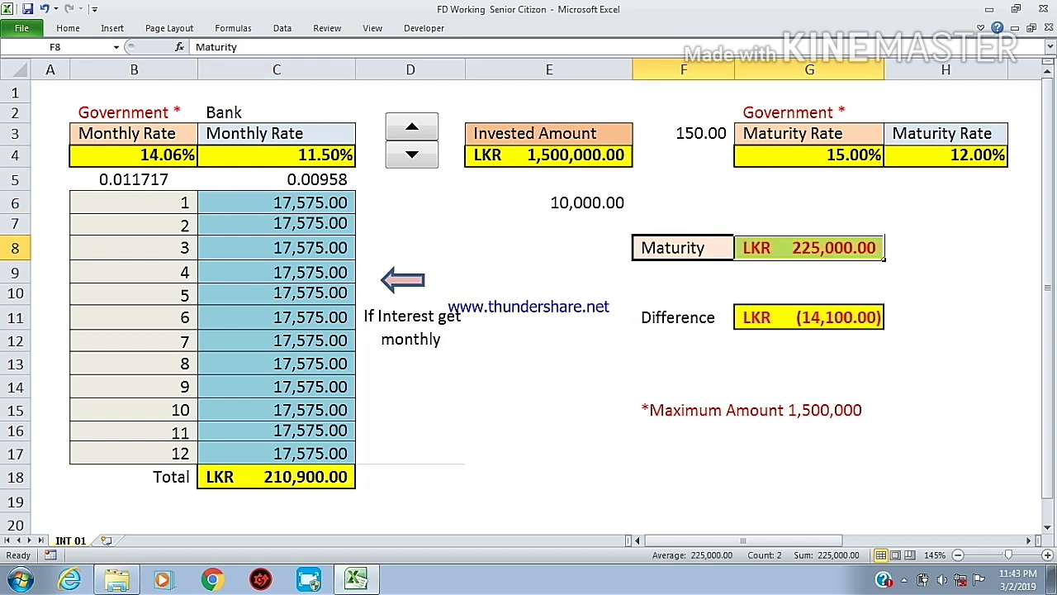
pyautogui.click(562, 158)
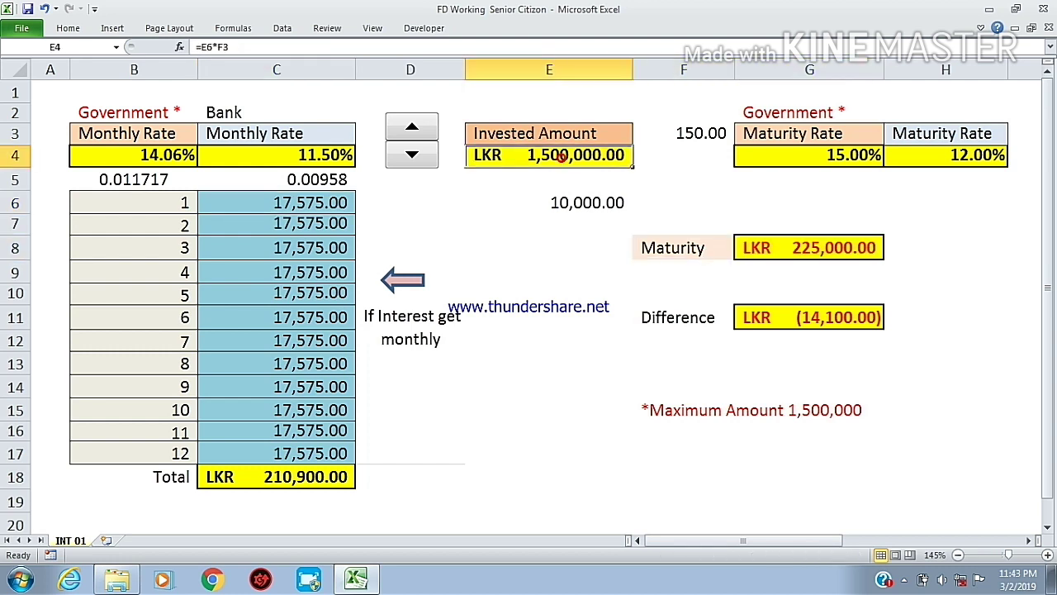
pyautogui.moveTo(171, 132); pyautogui.dragTo(171, 155)
pyautogui.moveTo(854, 115); pyautogui.dragTo(855, 155)
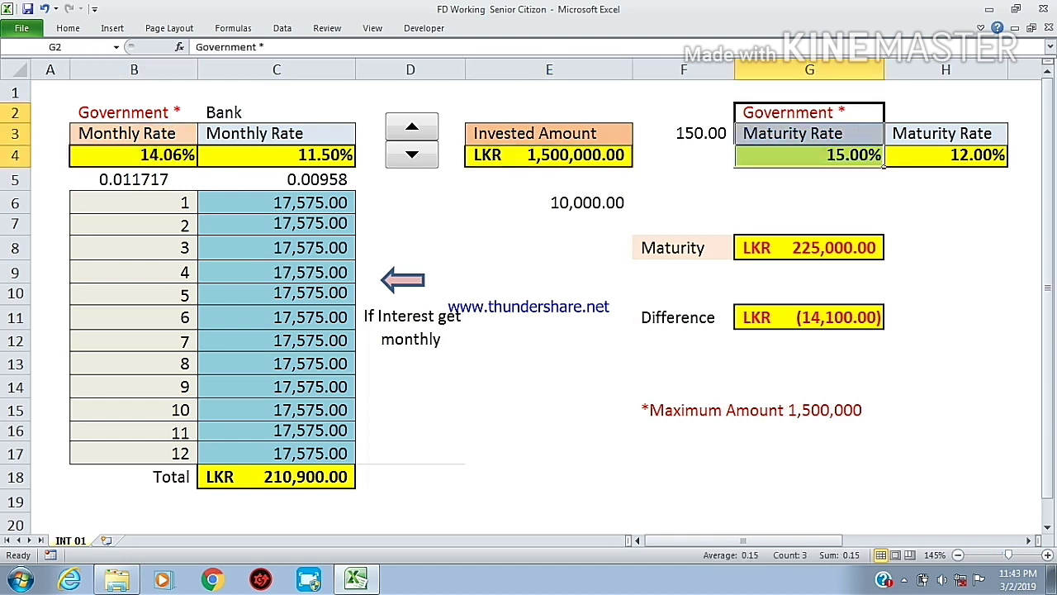
# Step: Check the Difference in G11 against the monthly interest total and the Maturity amount, and read the maximum amount note in row 15
pyautogui.moveTo(672, 316); pyautogui.dragTo(810, 318)
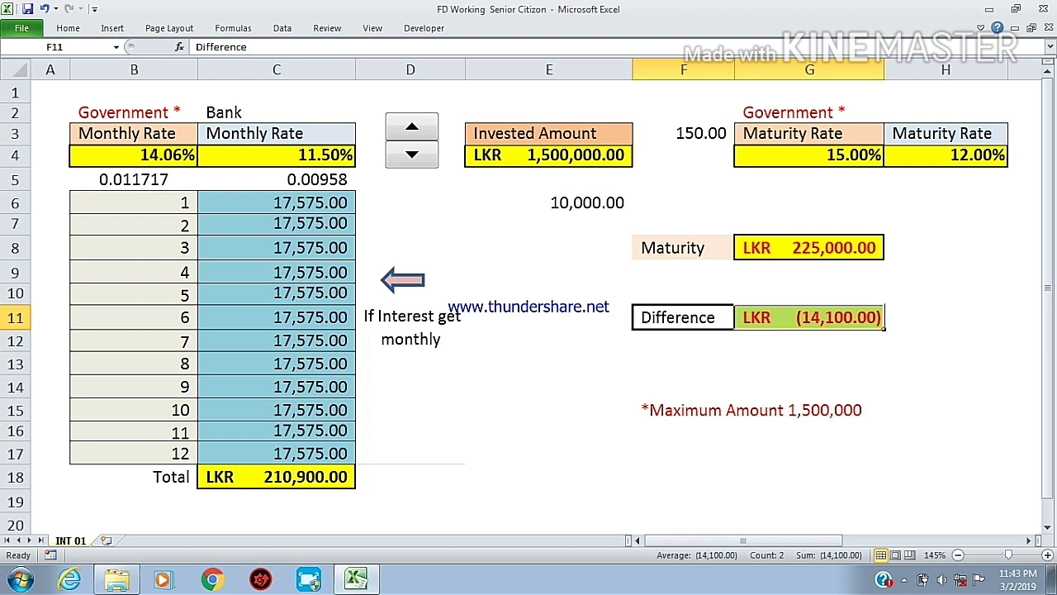
pyautogui.click(289, 479)
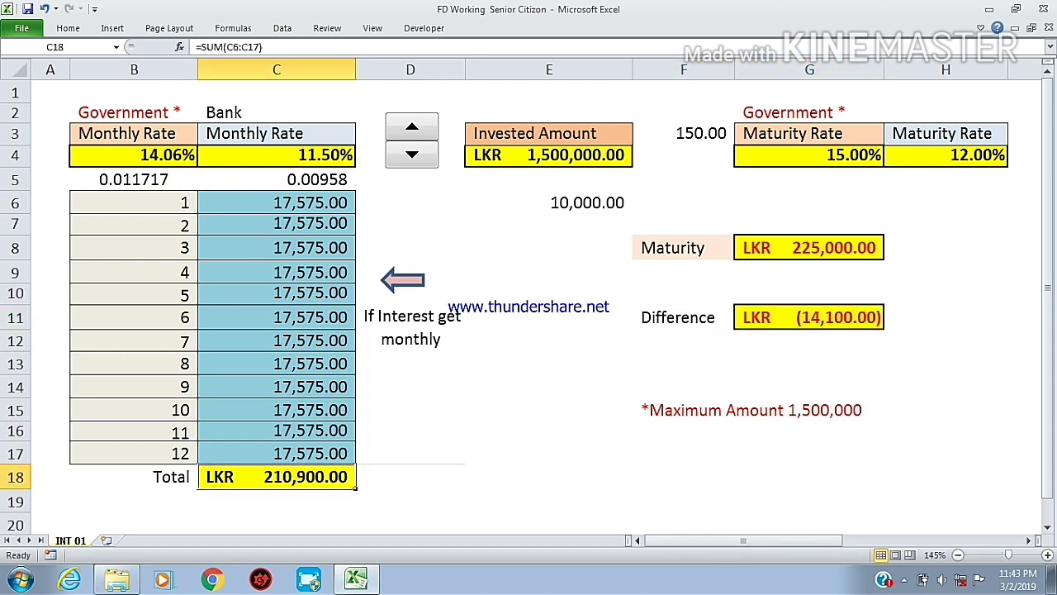
pyautogui.click(809, 247)
pyautogui.click(814, 317)
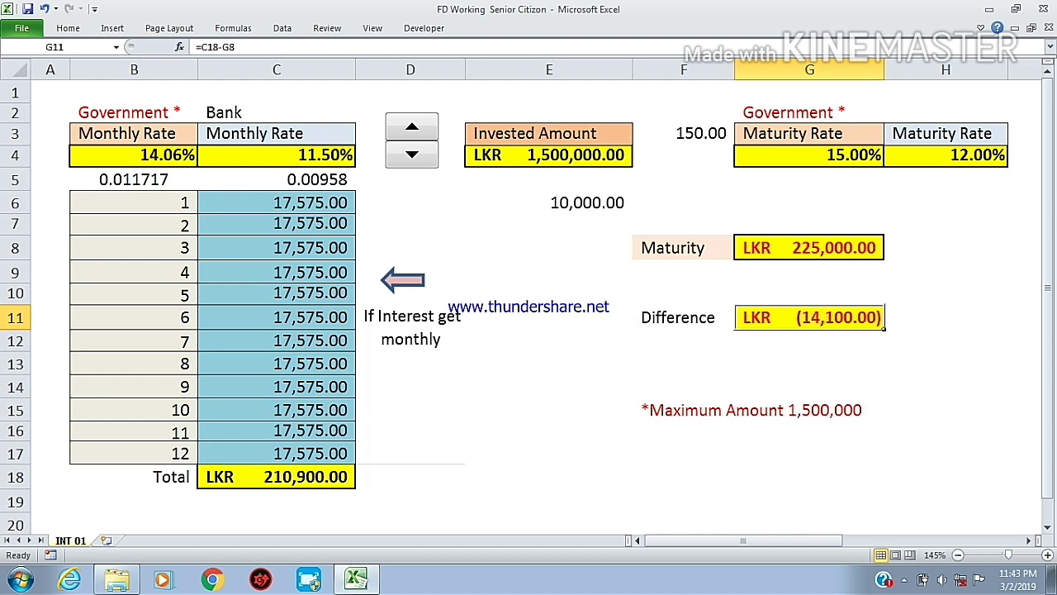
pyautogui.moveTo(814, 317); pyautogui.dragTo(683, 318)
pyautogui.moveTo(683, 411); pyautogui.dragTo(813, 413)
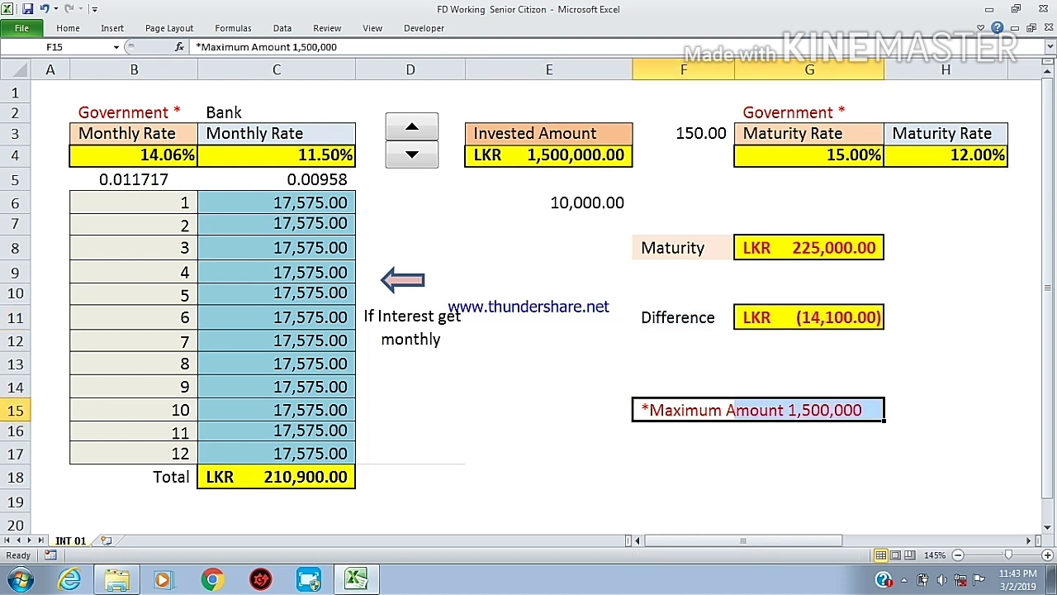
# Step: Examine the bank's Monthly Rate in C3:C4 and Maturity Rate in H3:H4
pyautogui.moveTo(298, 134); pyautogui.dragTo(298, 156)
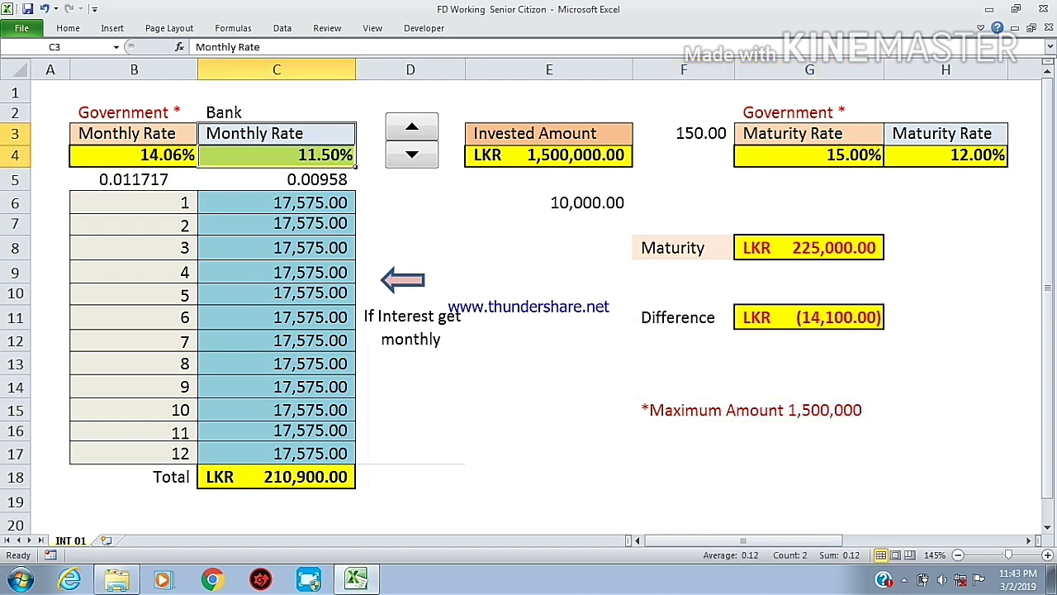
pyautogui.moveTo(821, 133); pyautogui.dragTo(821, 155)
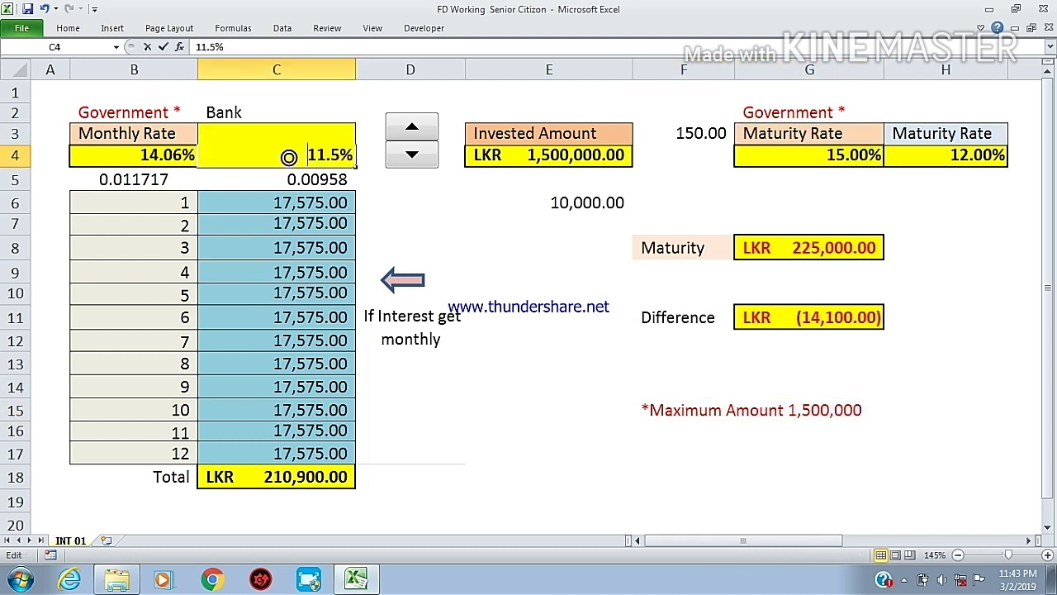
pyautogui.click(385, 192)
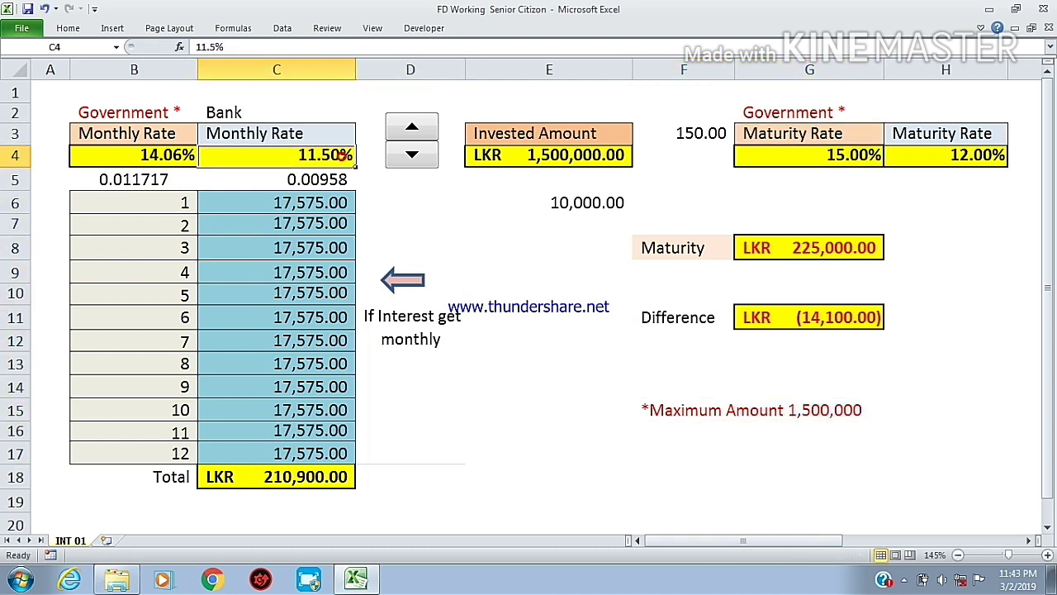
pyautogui.click(809, 155)
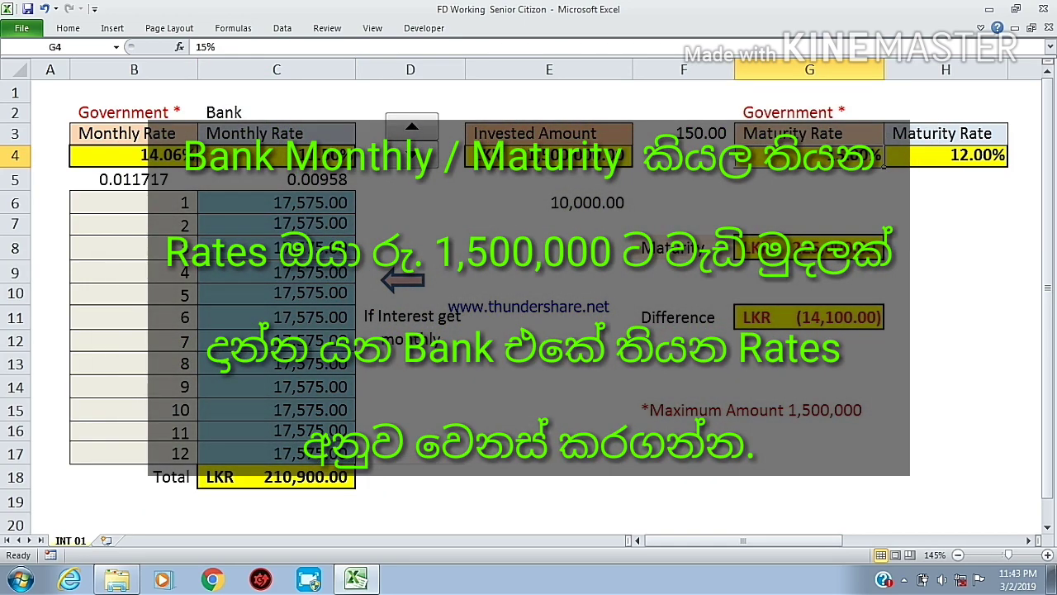
pyautogui.click(277, 155)
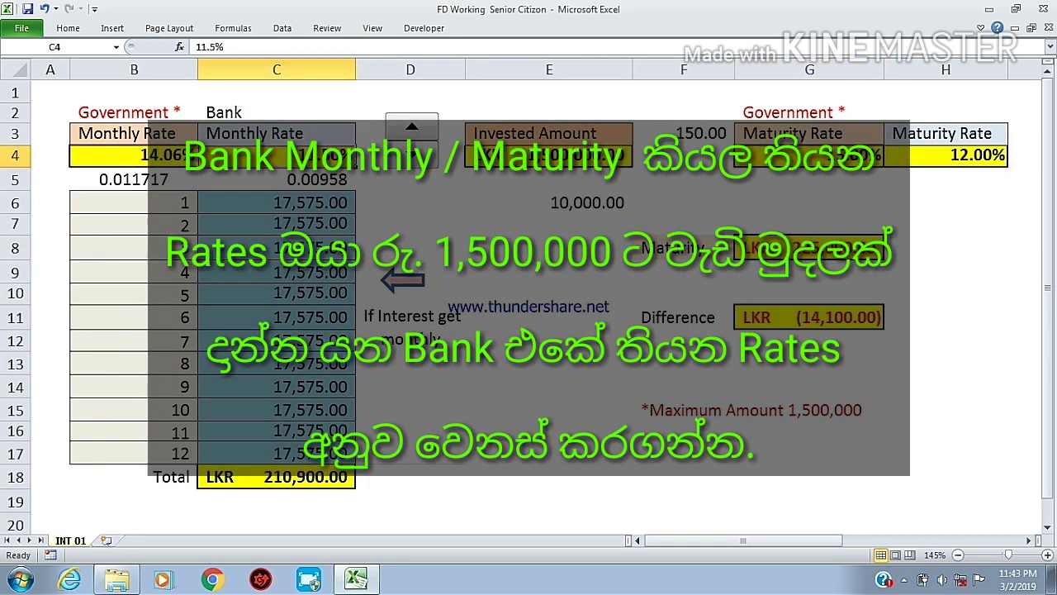
pyautogui.moveTo(317, 136); pyautogui.dragTo(317, 155)
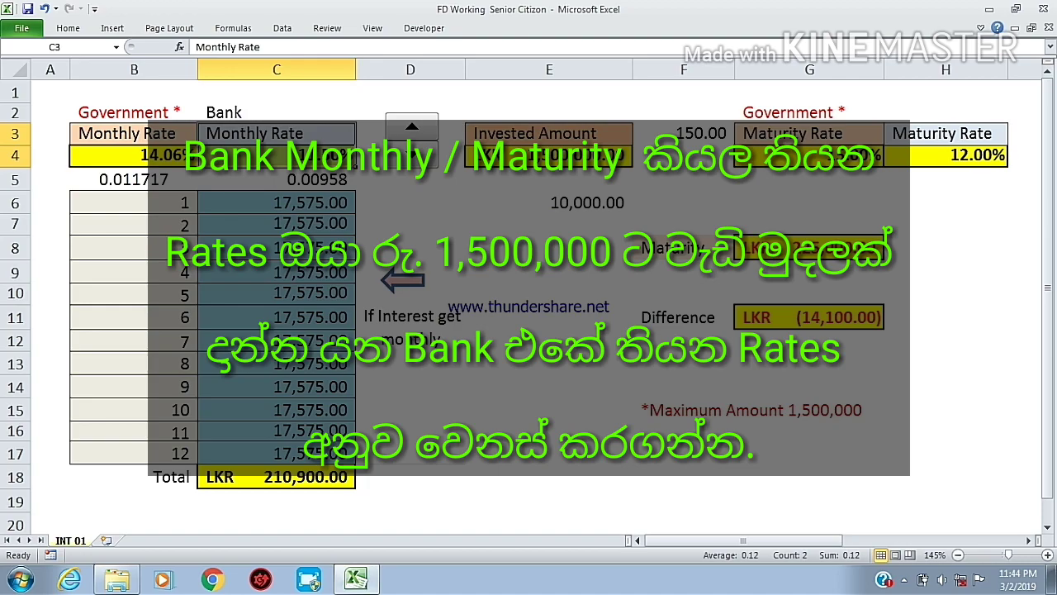
pyautogui.click(923, 139)
pyautogui.moveTo(923, 139); pyautogui.dragTo(923, 155)
pyautogui.click(549, 272)
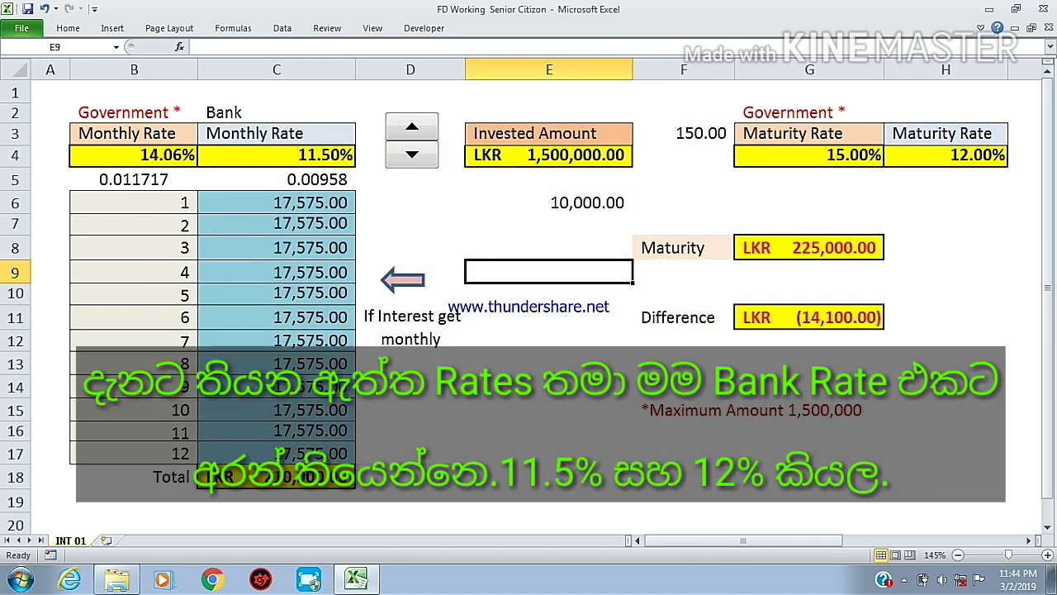
# Step: Inspect the IF formulas behind the monthly interest in C6 and the Maturity amount in G8
pyautogui.click(299, 202)
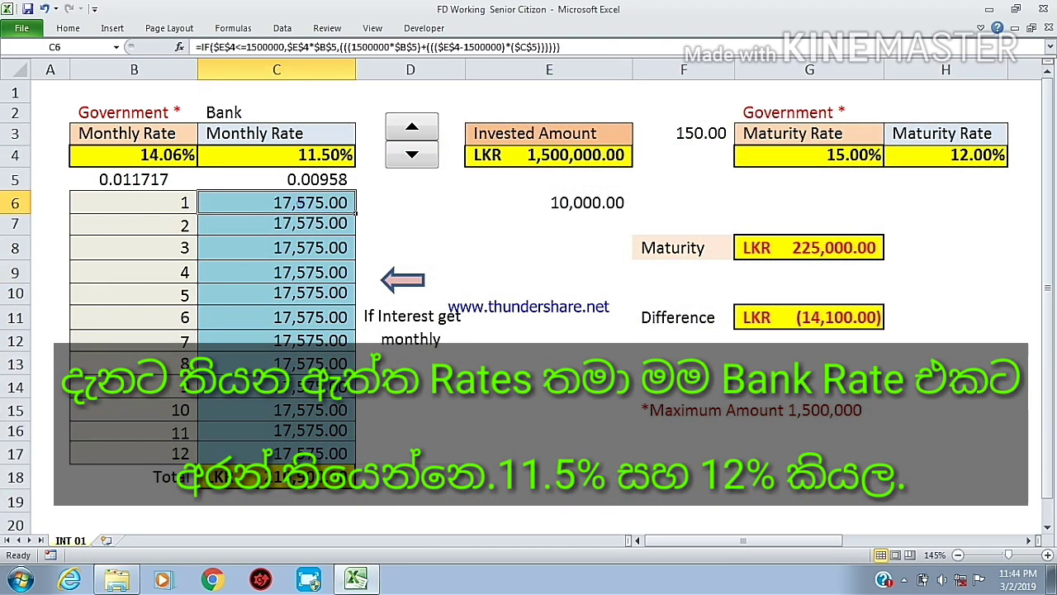
pyautogui.doubleClick(299, 202)
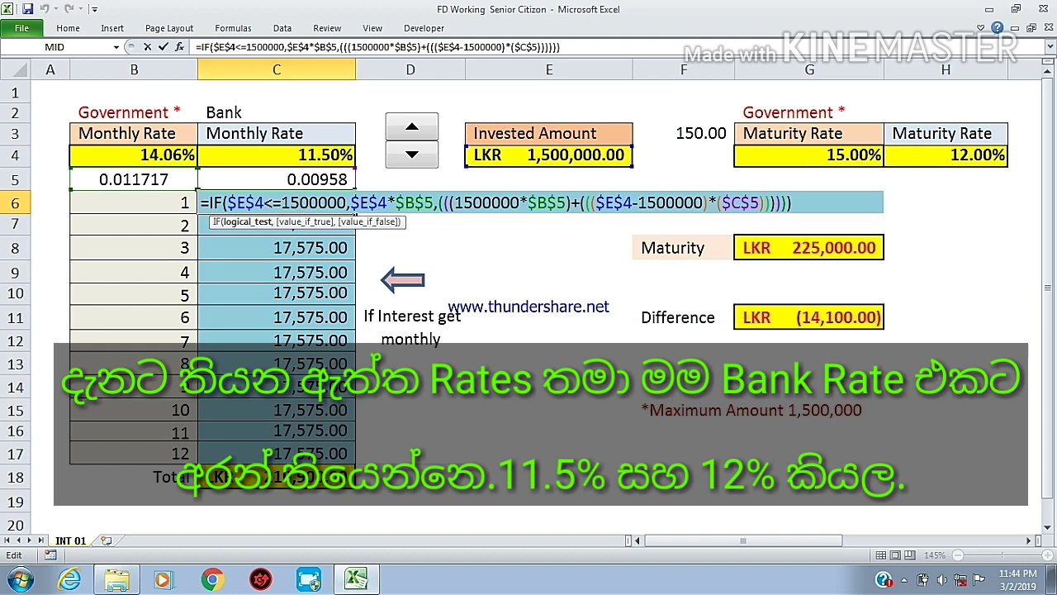
pyautogui.press('Return')
pyautogui.doubleClick(861, 247)
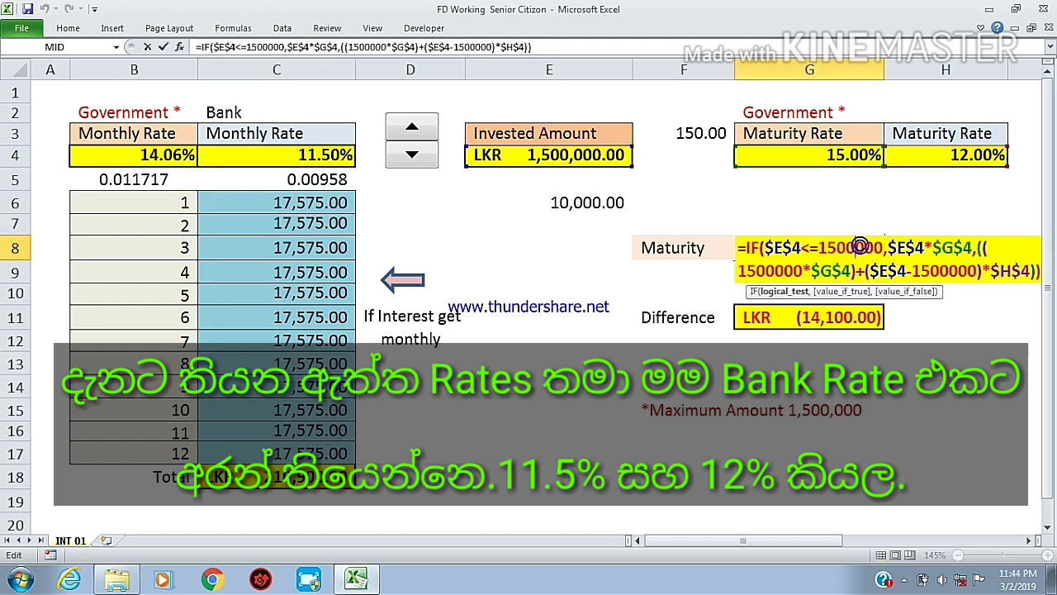
pyautogui.press('Return')
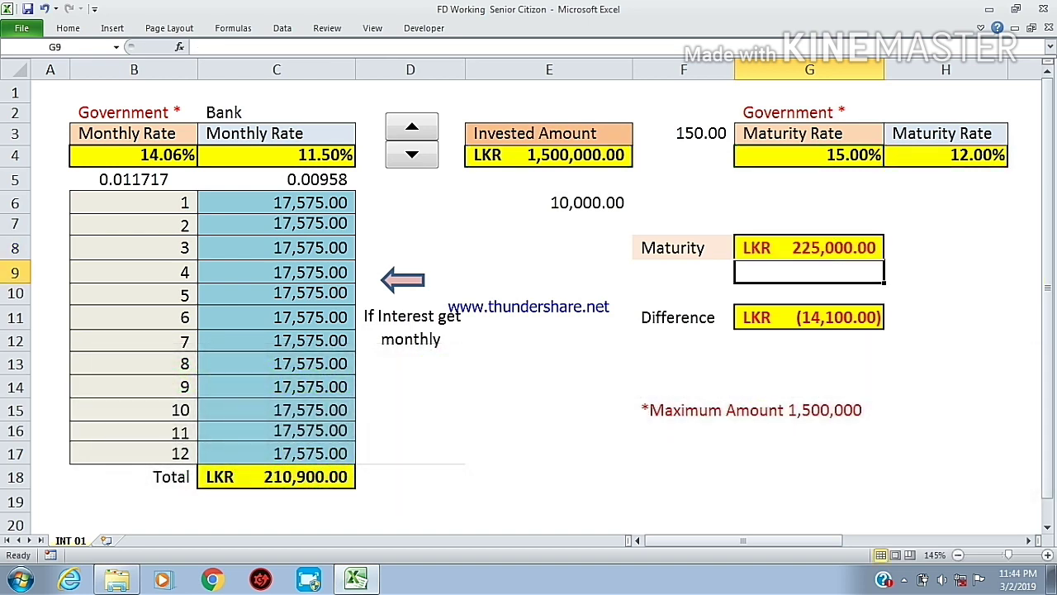
pyautogui.click(830, 247)
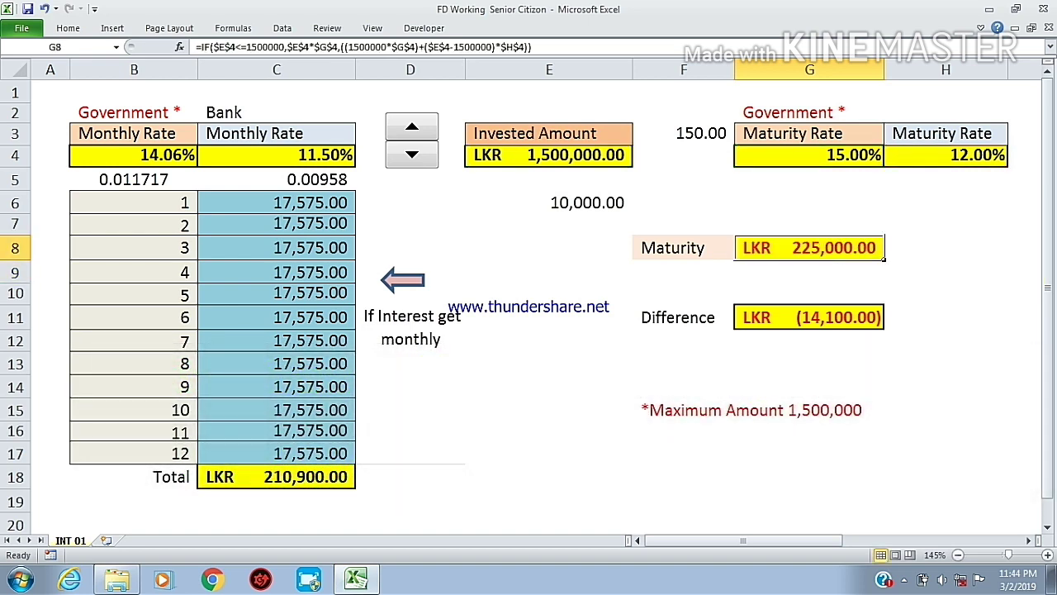
pyautogui.click(341, 200)
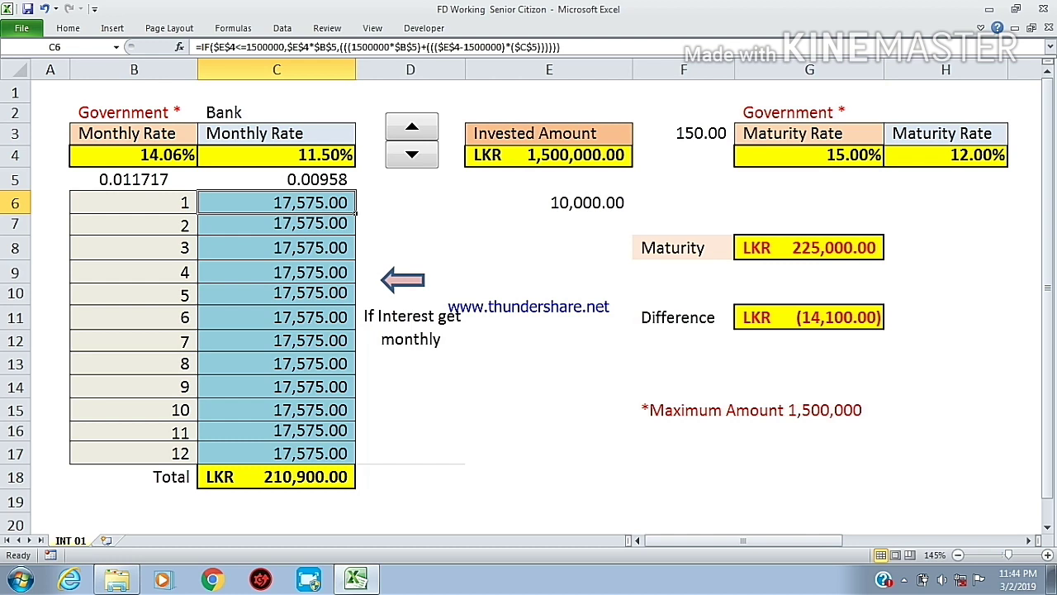
# Step: Relate the invested amount in E4 to the government rates, the bank rates, the monthly interest in column C and the Maturity amount
pyautogui.click(562, 154)
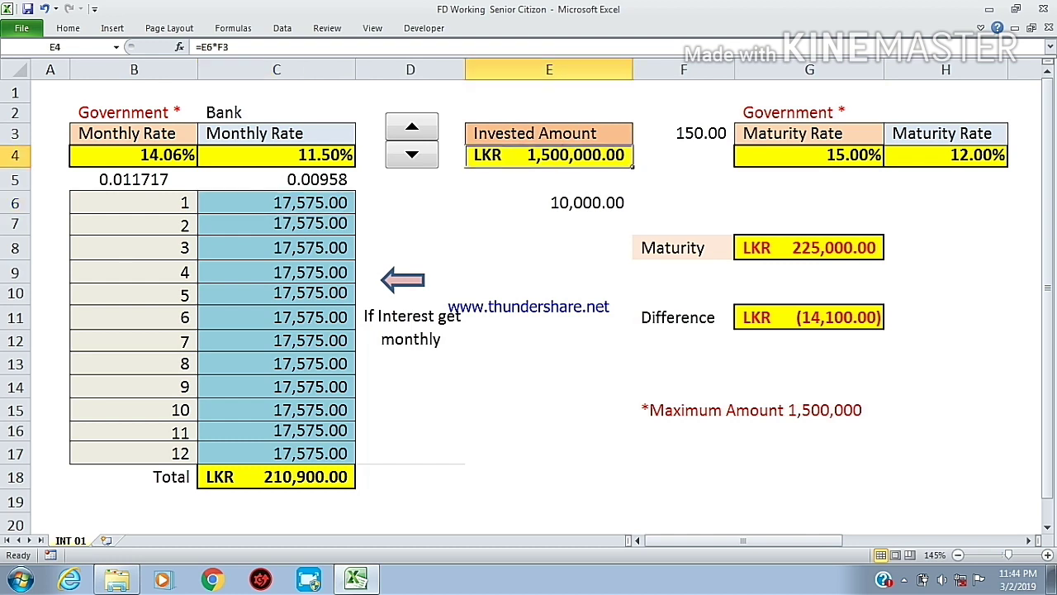
pyautogui.moveTo(170, 137); pyautogui.dragTo(171, 157)
pyautogui.moveTo(793, 136); pyautogui.dragTo(793, 157)
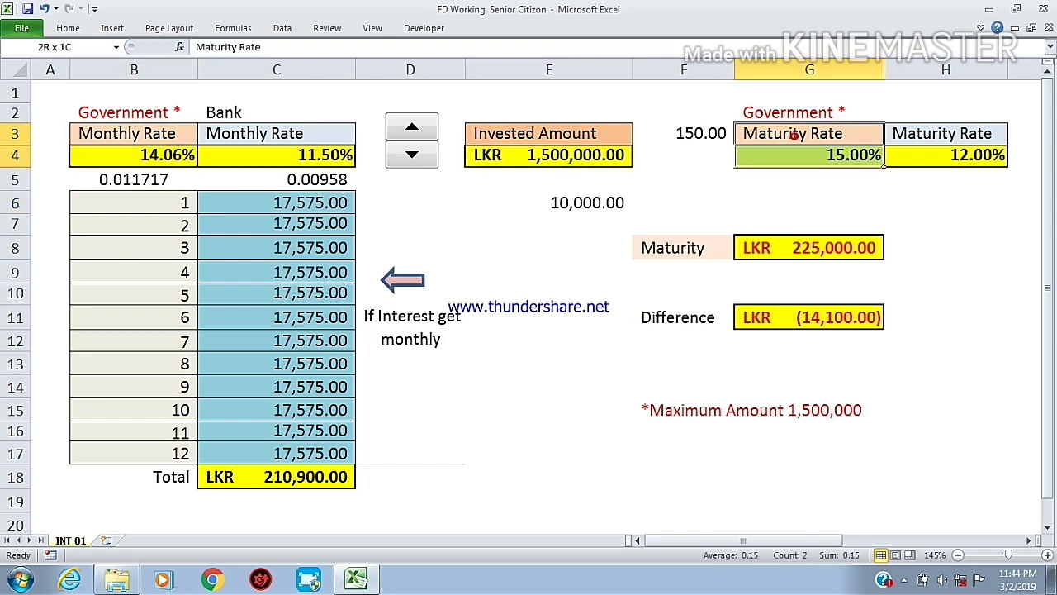
pyautogui.click(582, 159)
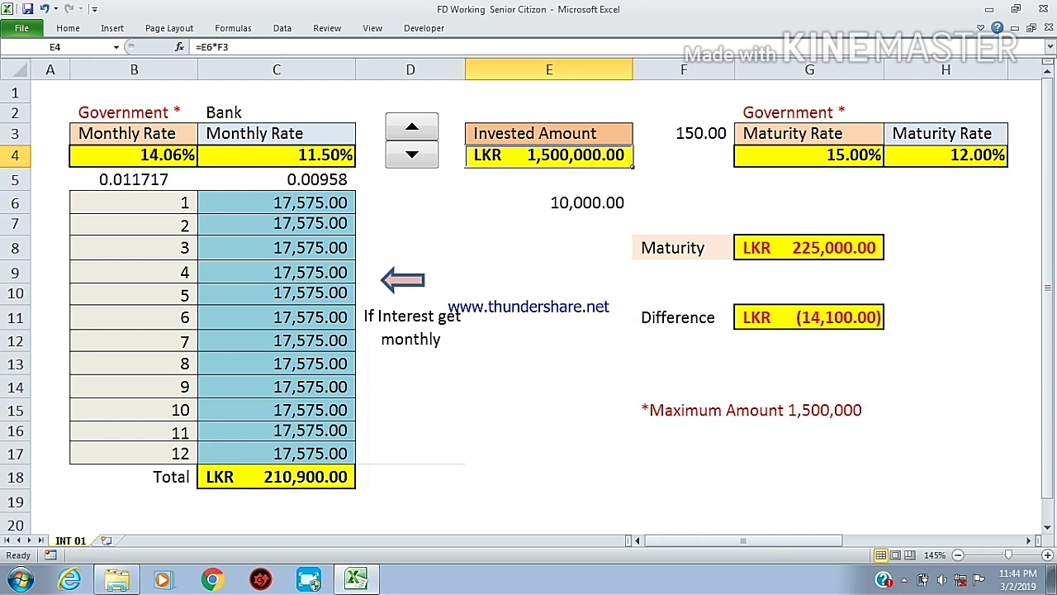
pyautogui.click(345, 151)
pyautogui.moveTo(331, 134); pyautogui.dragTo(335, 151)
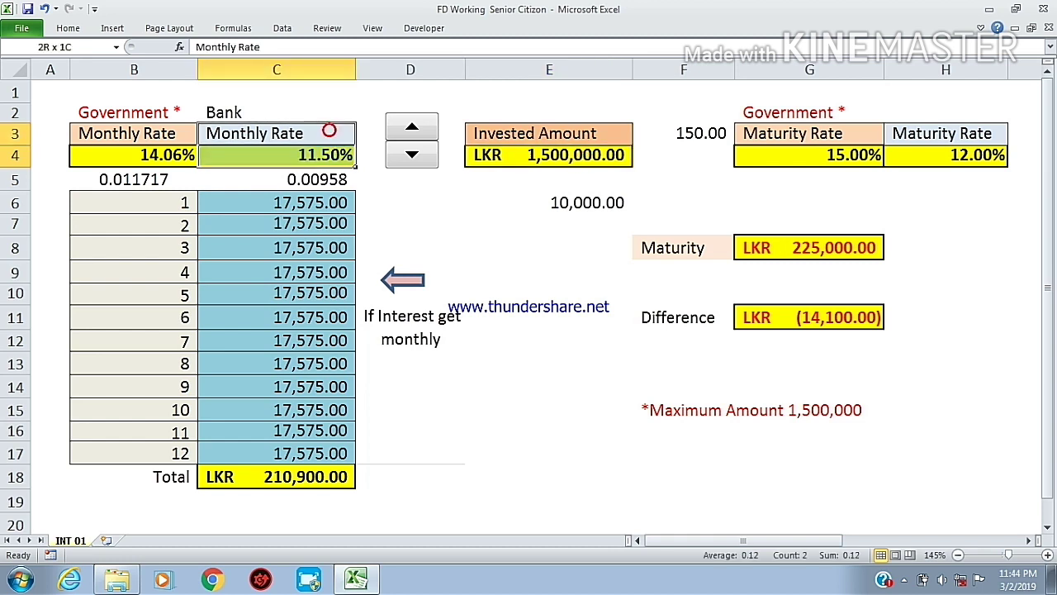
pyautogui.moveTo(950, 134); pyautogui.dragTo(983, 145)
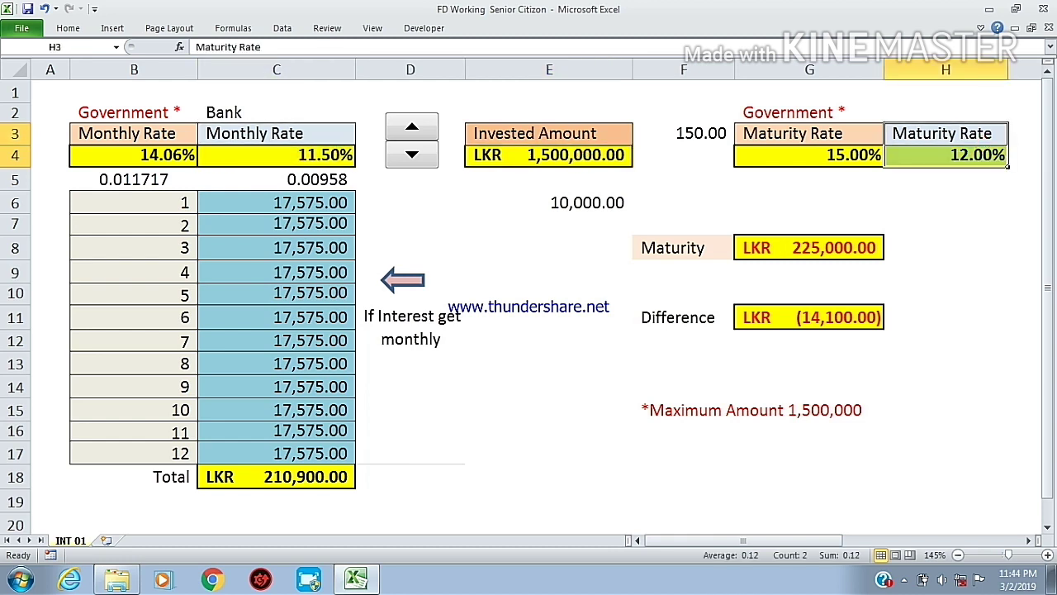
pyautogui.moveTo(330, 203); pyautogui.dragTo(330, 454)
pyautogui.click(829, 246)
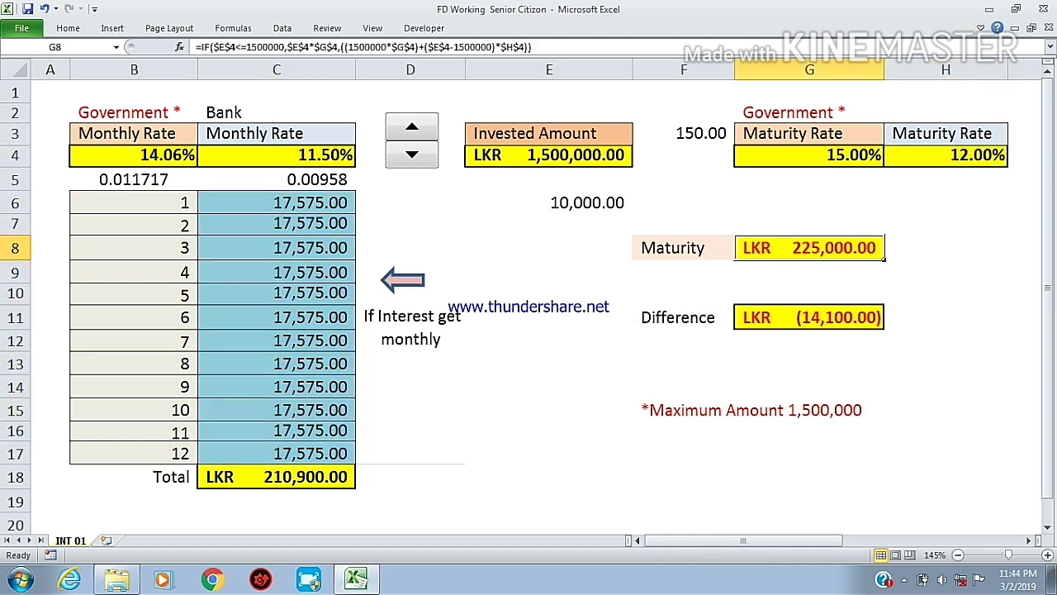
# Step: Raise the invested amount above the 1,500,000 limit to 1,830,000 and highlight the monthly interest in C6:C17
pyautogui.moveTo(394, 134); pyautogui.dragTo(393, 135)
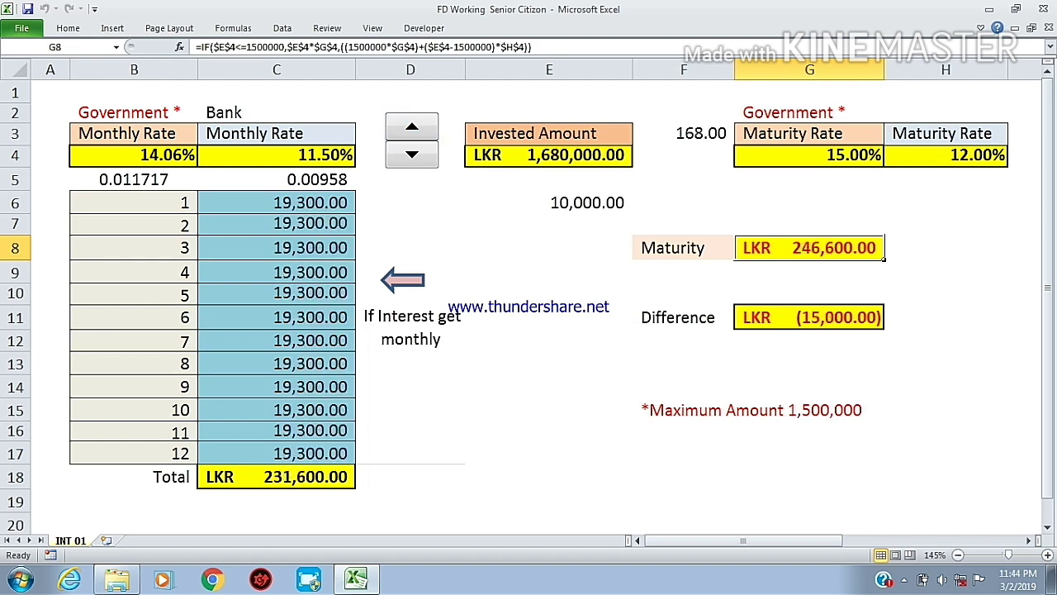
pyautogui.moveTo(277, 202); pyautogui.dragTo(276, 453)
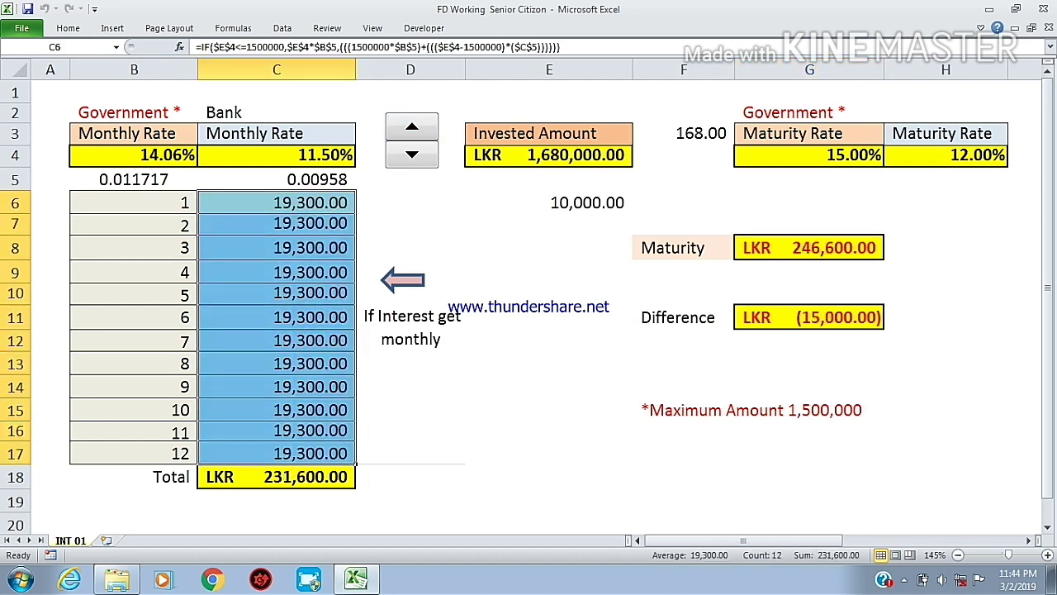
pyautogui.click(419, 127)
pyautogui.click(420, 126)
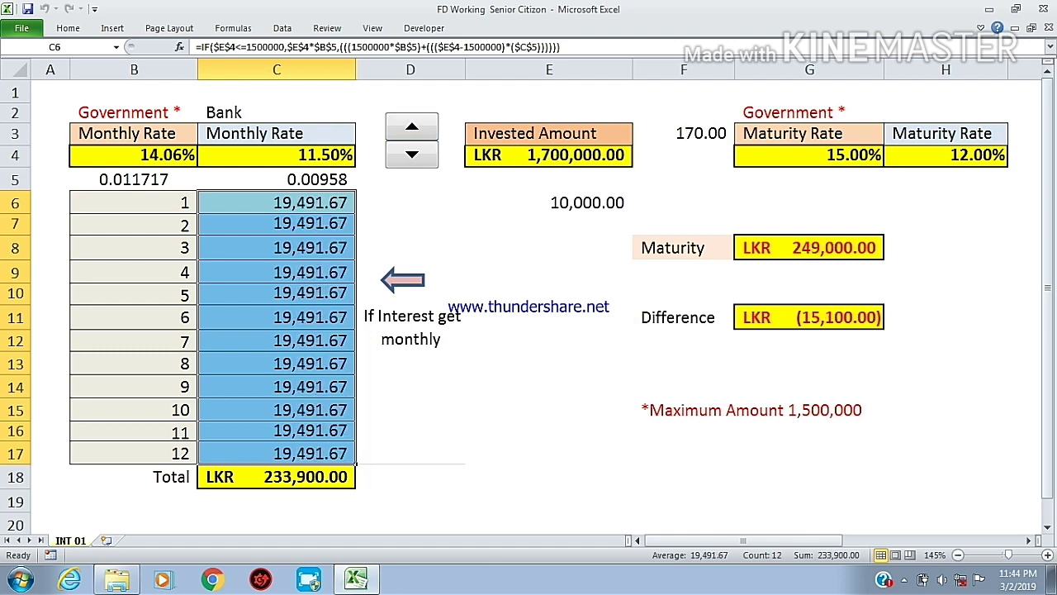
pyautogui.click(420, 127)
pyautogui.click(420, 127)
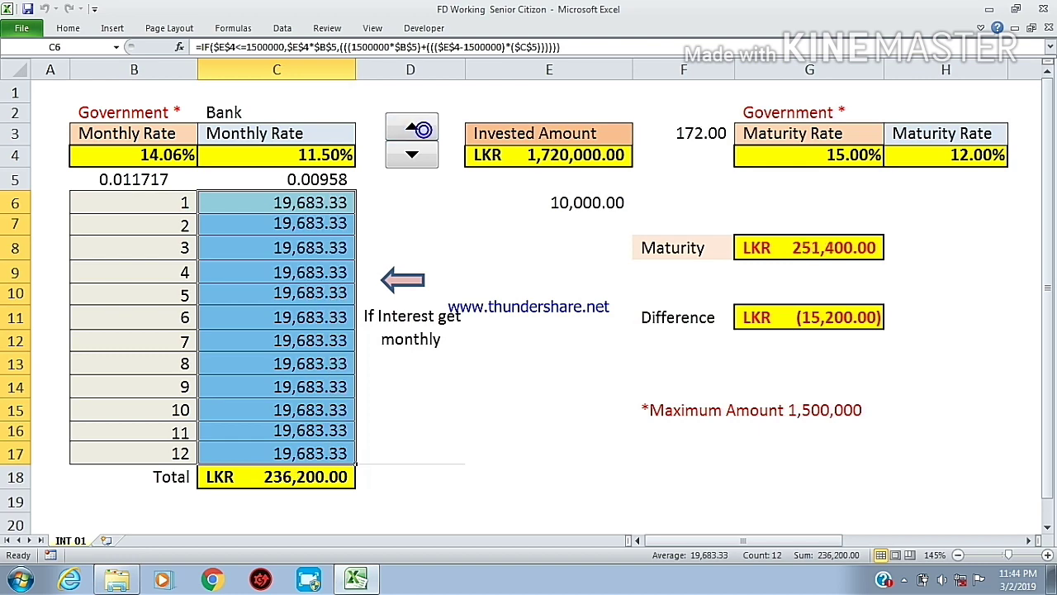
pyautogui.click(420, 127)
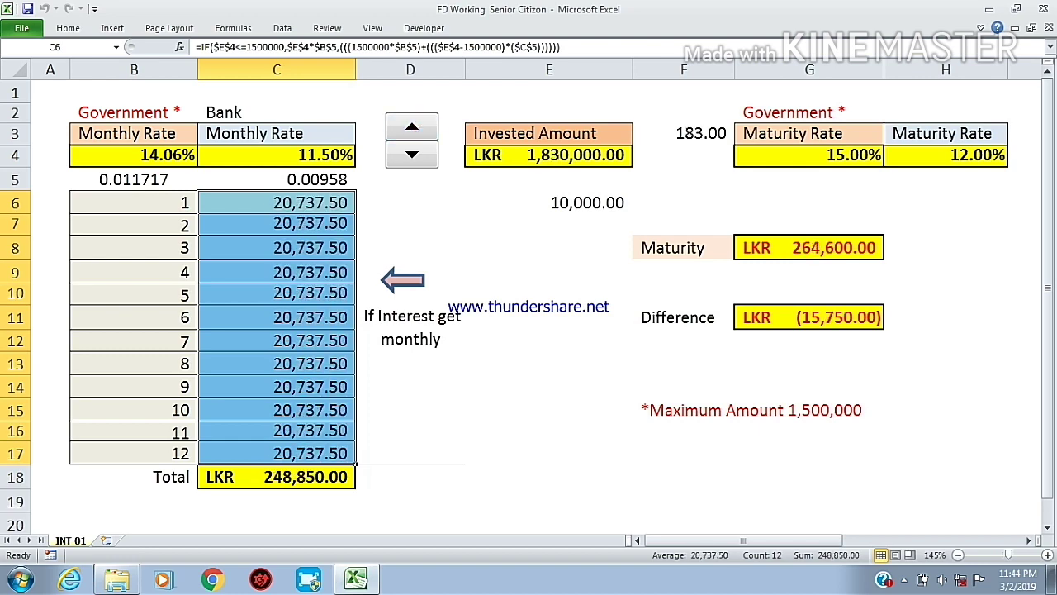
# Step: Lower the invested amount to 1,760,000 and inspect the formula behind it in E4
pyautogui.click(420, 154)
pyautogui.click(420, 155)
pyautogui.click(419, 154)
pyautogui.click(419, 155)
pyautogui.click(420, 155)
pyautogui.click(419, 155)
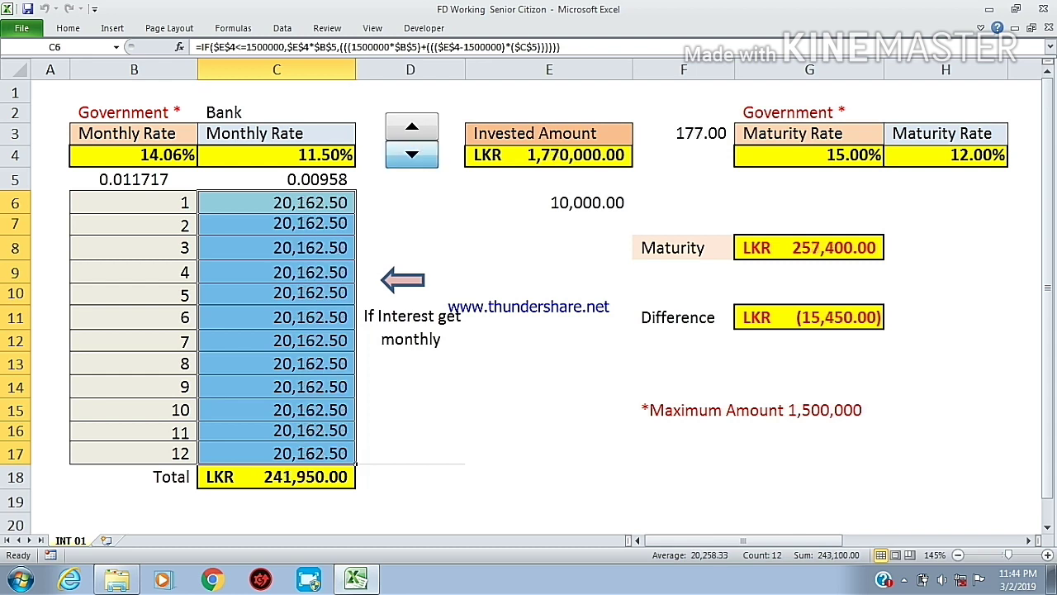
pyautogui.click(419, 155)
pyautogui.click(548, 155)
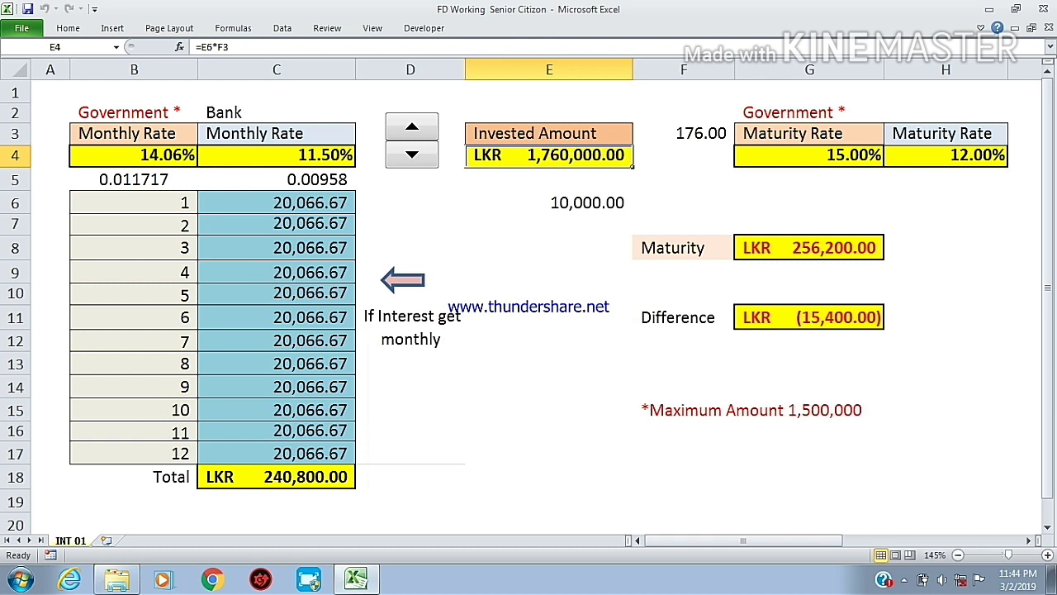
# Step: Raise the invested amount to 1,860,000 in increments of 10,000
pyautogui.click(420, 126)
pyautogui.click(420, 127)
pyautogui.click(420, 127)
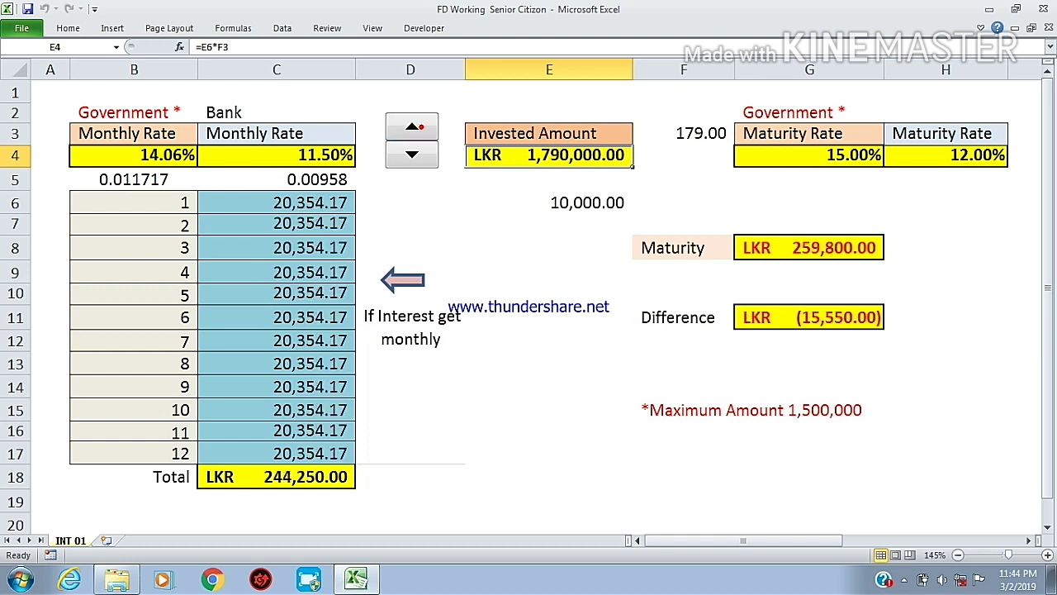
pyautogui.click(420, 126)
pyautogui.click(420, 127)
pyautogui.click(419, 126)
pyautogui.click(420, 127)
pyautogui.click(420, 126)
pyautogui.click(420, 127)
pyautogui.click(420, 126)
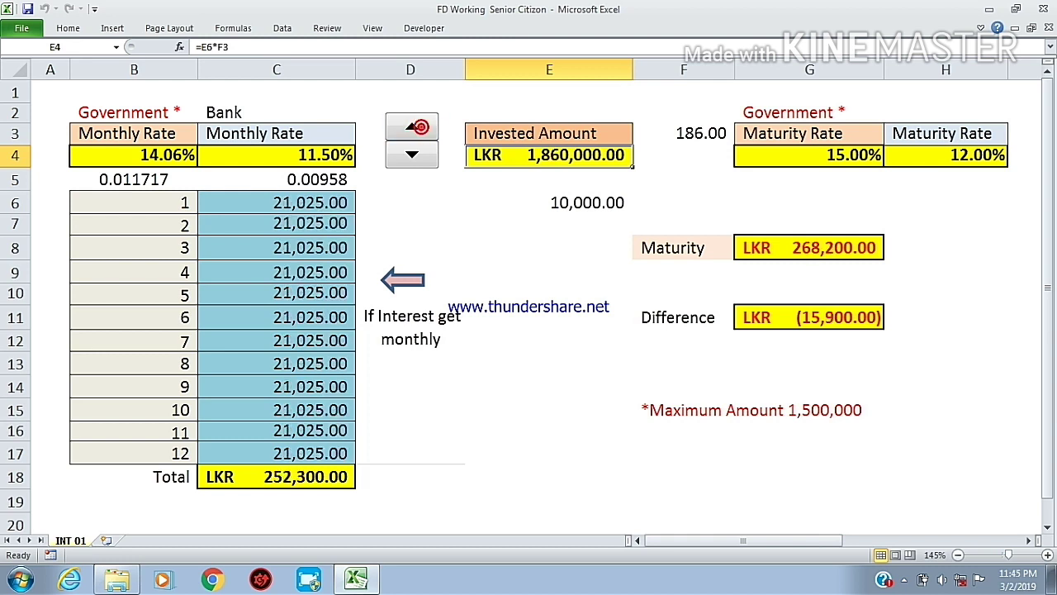
# Step: Compare the Difference in G11 with the monthly interest in C6:C17 and the Maturity amount in G8
pyautogui.click(809, 318)
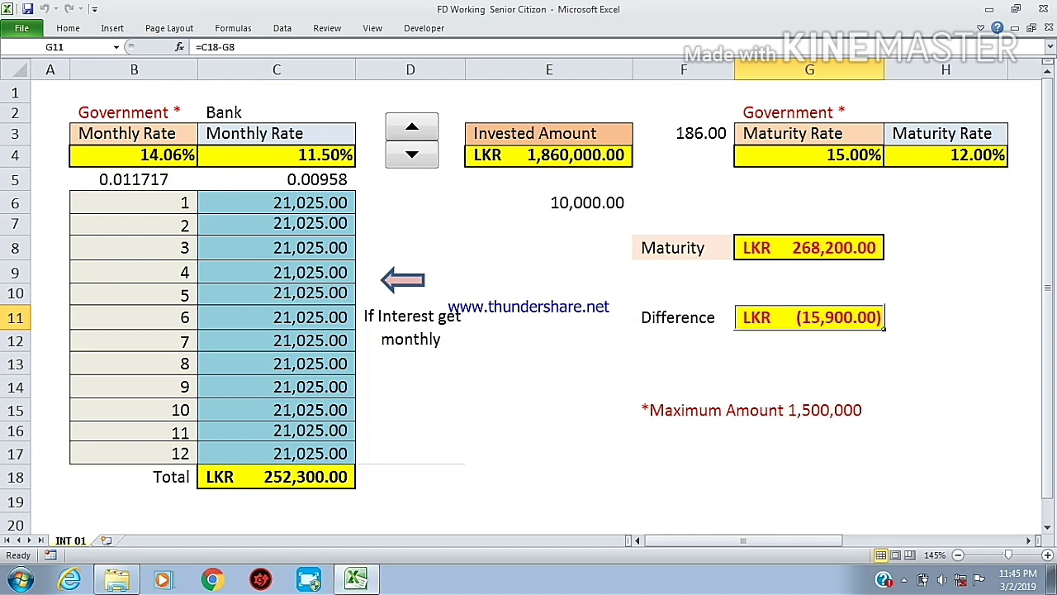
pyautogui.moveTo(277, 202); pyautogui.dragTo(276, 453)
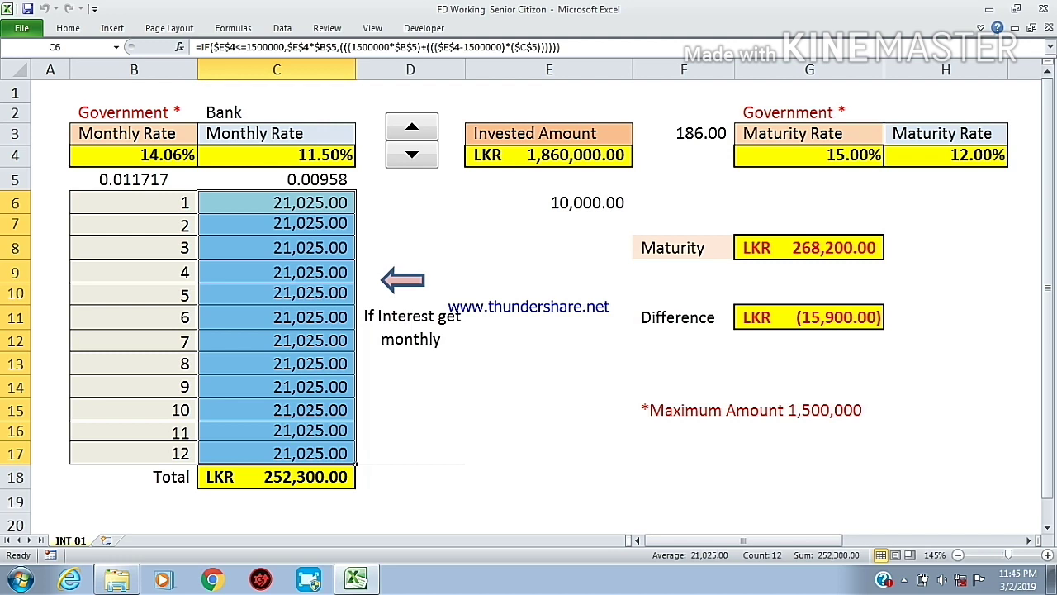
pyautogui.click(810, 318)
pyautogui.moveTo(283, 207); pyautogui.dragTo(284, 454)
pyautogui.click(818, 247)
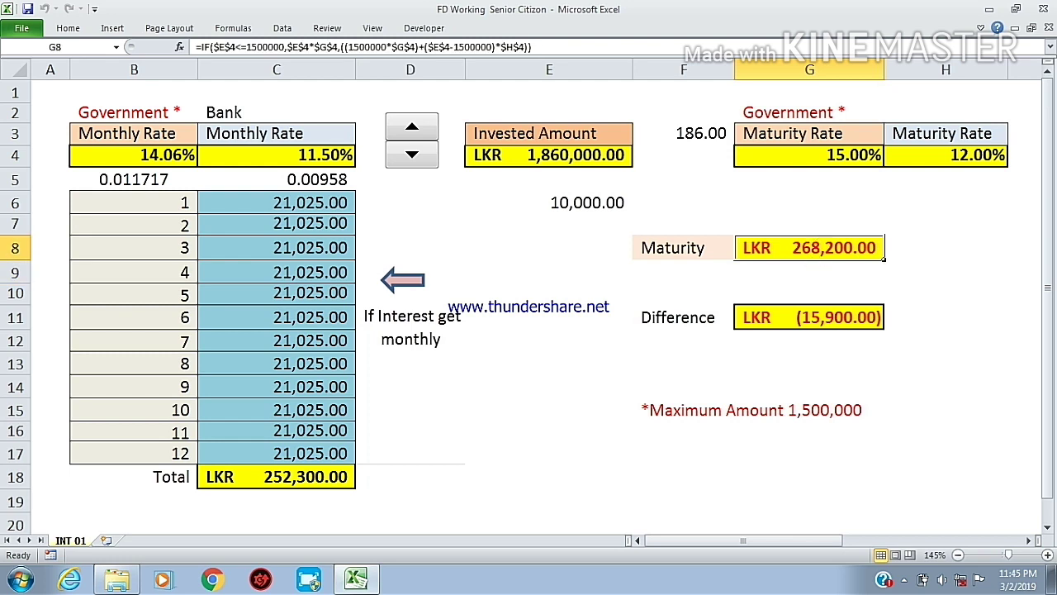
pyautogui.moveTo(283, 202); pyautogui.dragTo(283, 454)
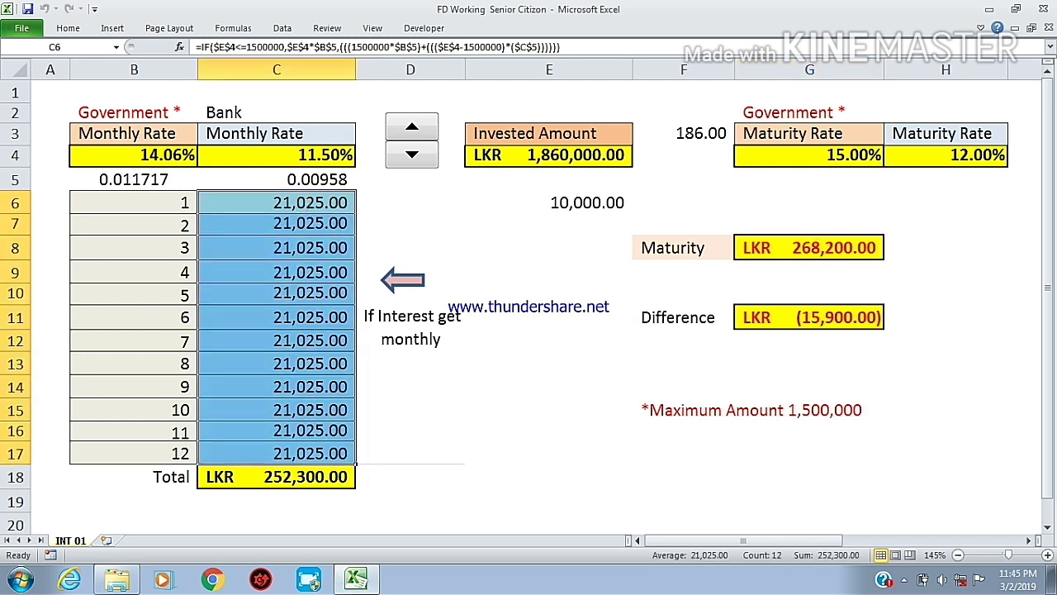
# Step: Raise the invested amount to 1,890,000 and review the government and bank rates for monthly and maturity interest
pyautogui.click(412, 126)
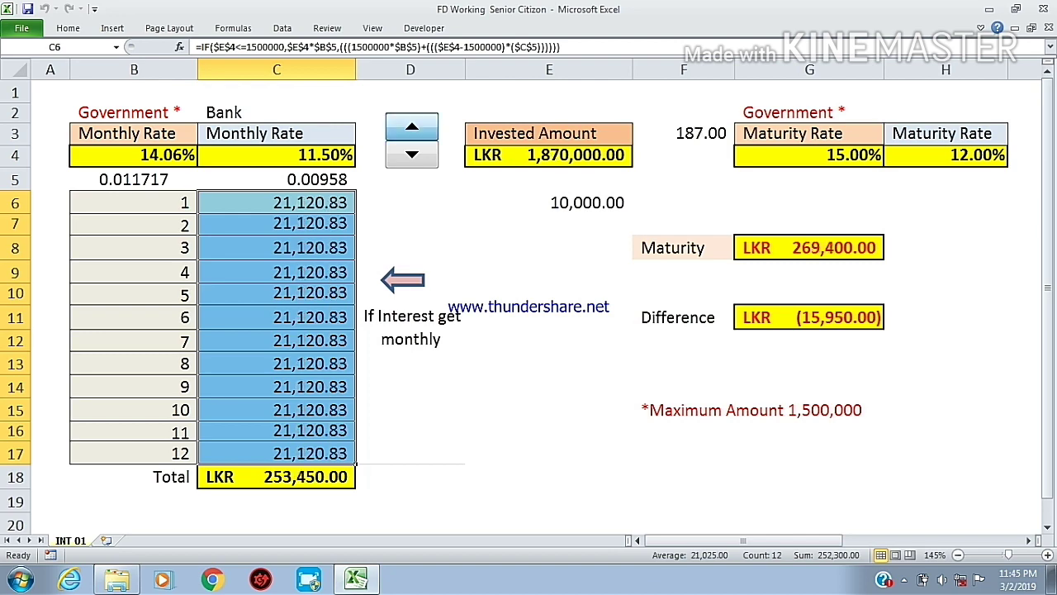
pyautogui.click(16, 70)
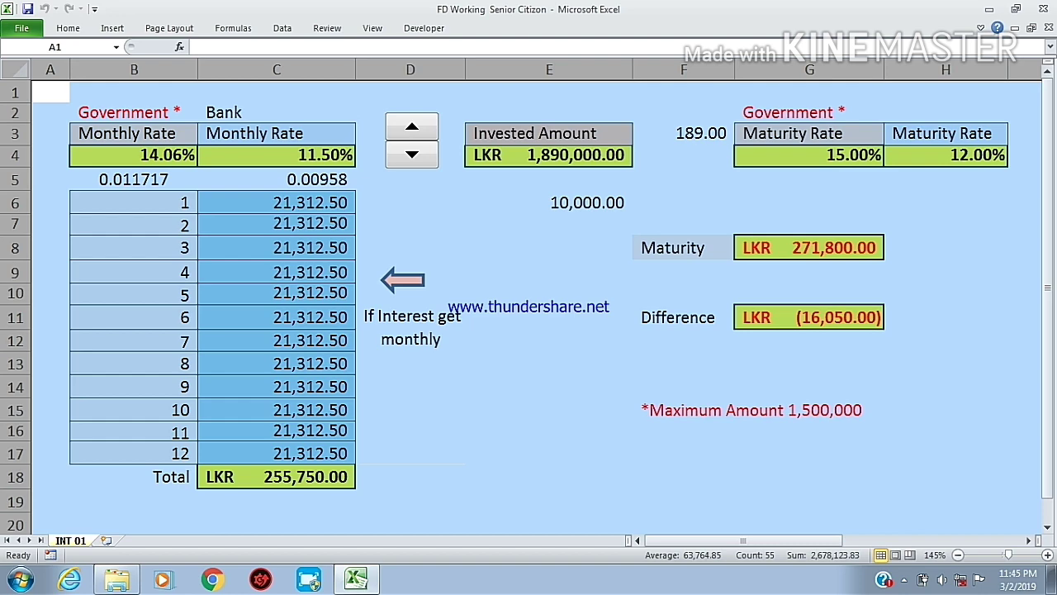
pyautogui.moveTo(276, 133); pyautogui.dragTo(293, 156)
pyautogui.moveTo(793, 133); pyautogui.dragTo(950, 156)
pyautogui.moveTo(132, 133); pyautogui.dragTo(277, 155)
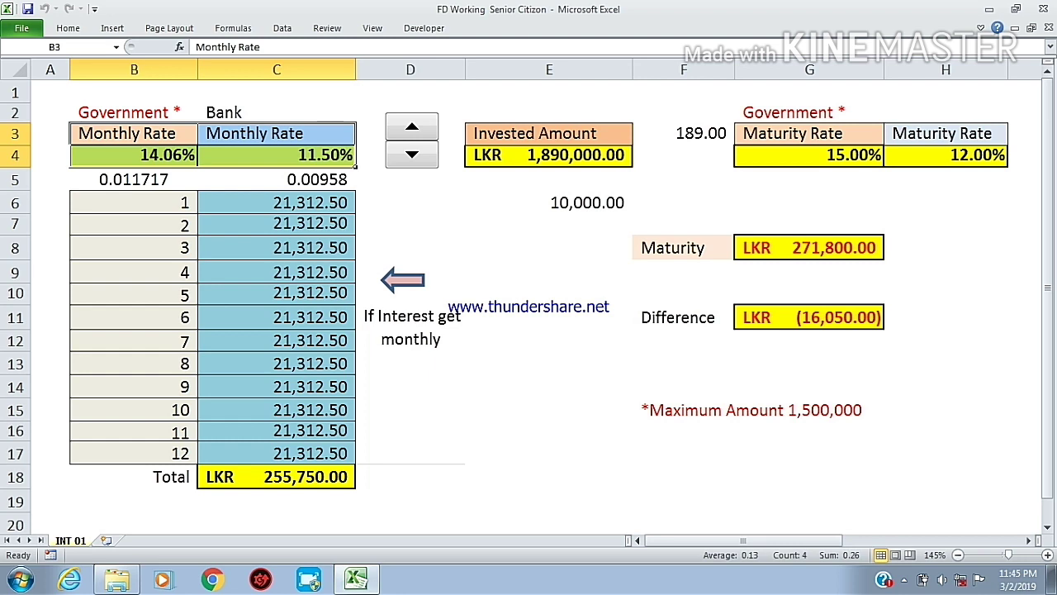
# Step: Check the increment value in E6 and raise the invested amount to 1,930,000
pyautogui.click(549, 203)
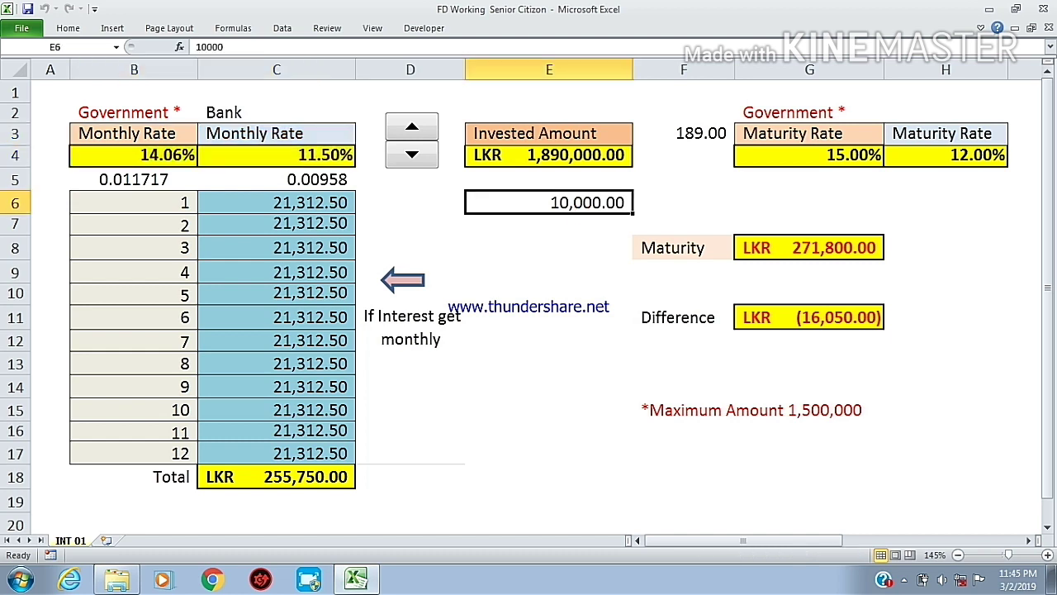
pyautogui.click(411, 126)
pyautogui.click(411, 126)
pyautogui.click(411, 126)
pyautogui.click(412, 155)
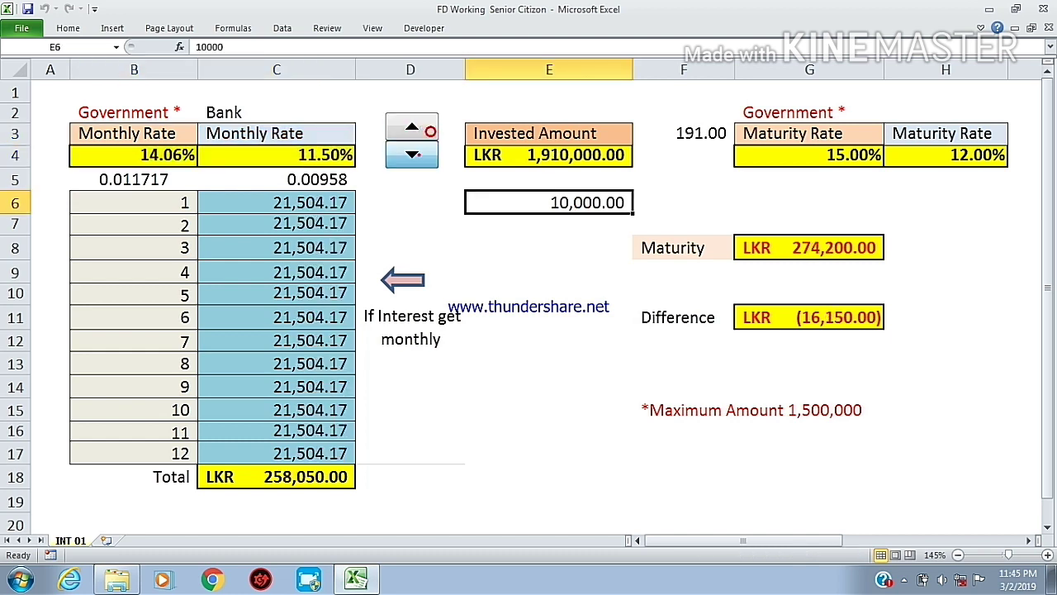
pyautogui.click(416, 126)
pyautogui.click(415, 127)
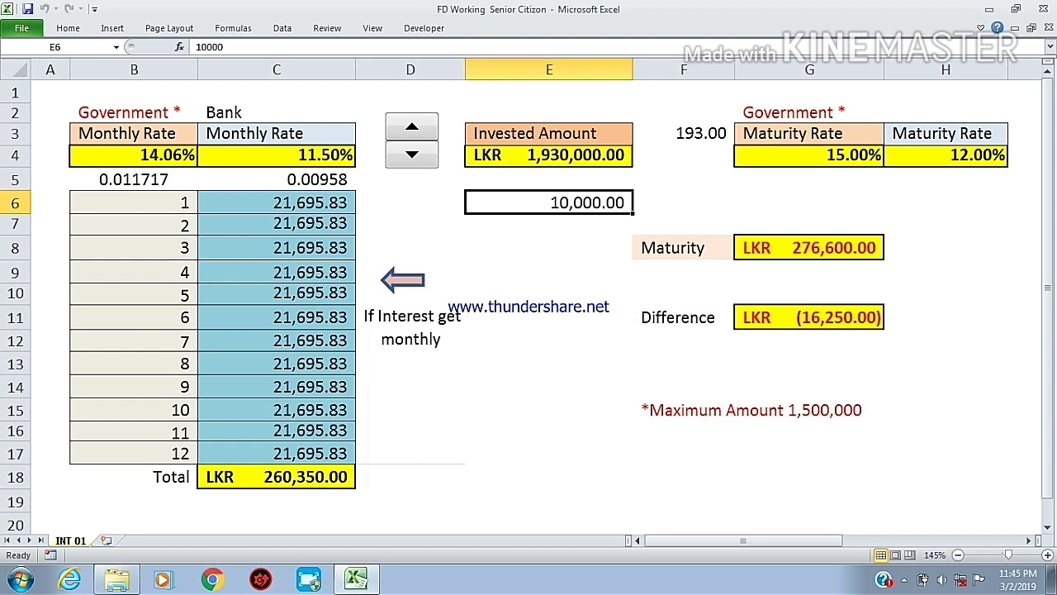
# Step: Set the increment value in E6 to 5000
pyautogui.click(420, 128)
pyautogui.click(420, 154)
pyautogui.write('5000')
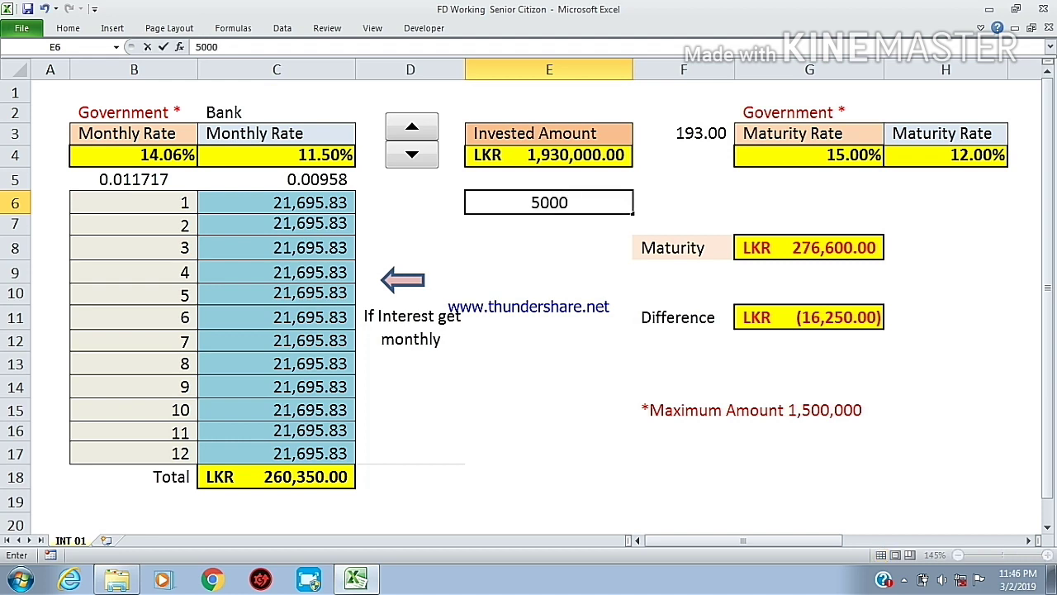
pyautogui.press('Return')
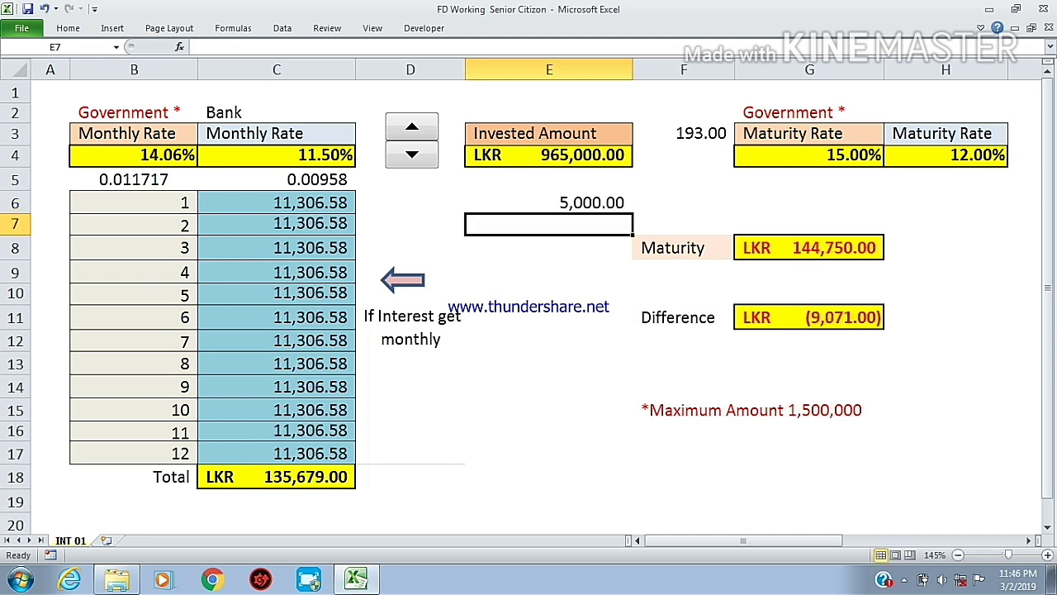
# Step: Raise the invested amount to 995,000 in increments of 5,000
pyautogui.click(412, 126)
pyautogui.click(412, 126)
pyautogui.click(412, 127)
pyautogui.click(412, 127)
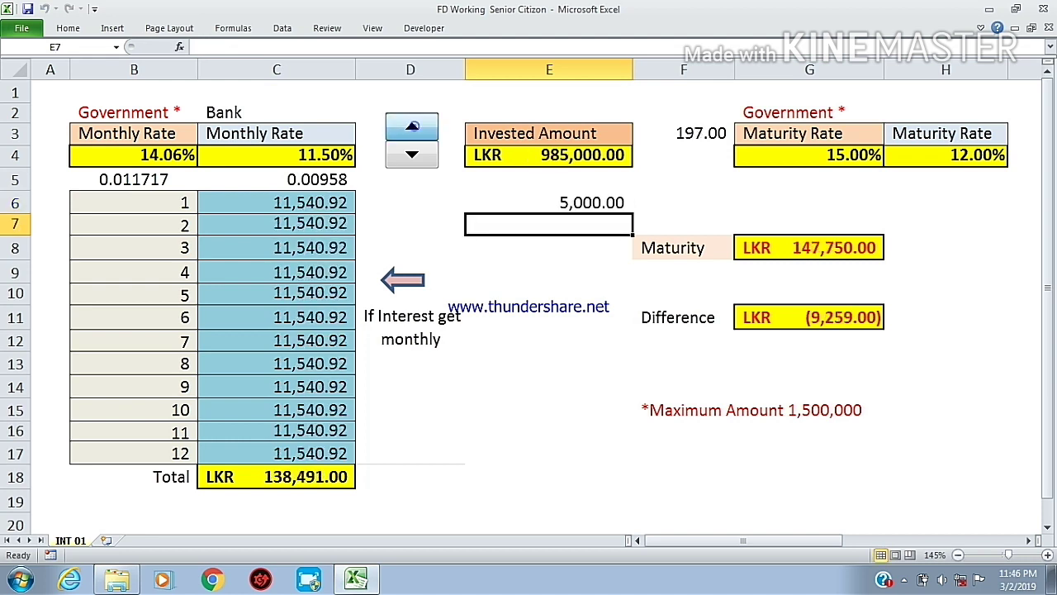
pyautogui.click(412, 126)
pyautogui.click(413, 126)
# Step: Set the increment value in E6 to 100000 and the multiplier in F3 to 2
pyautogui.click(583, 202)
pyautogui.write('100000')
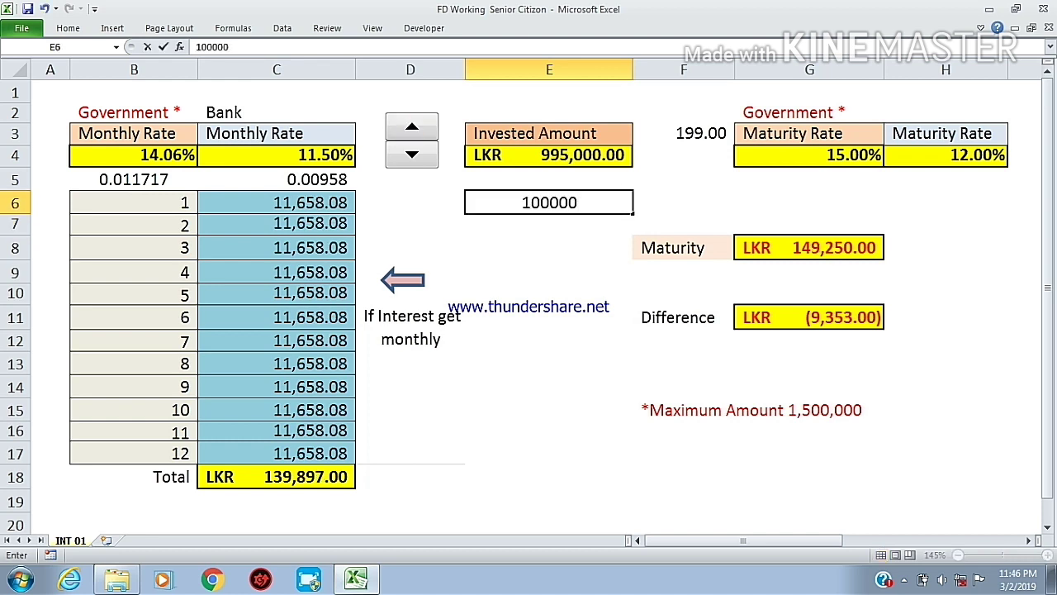
pyautogui.press('Return')
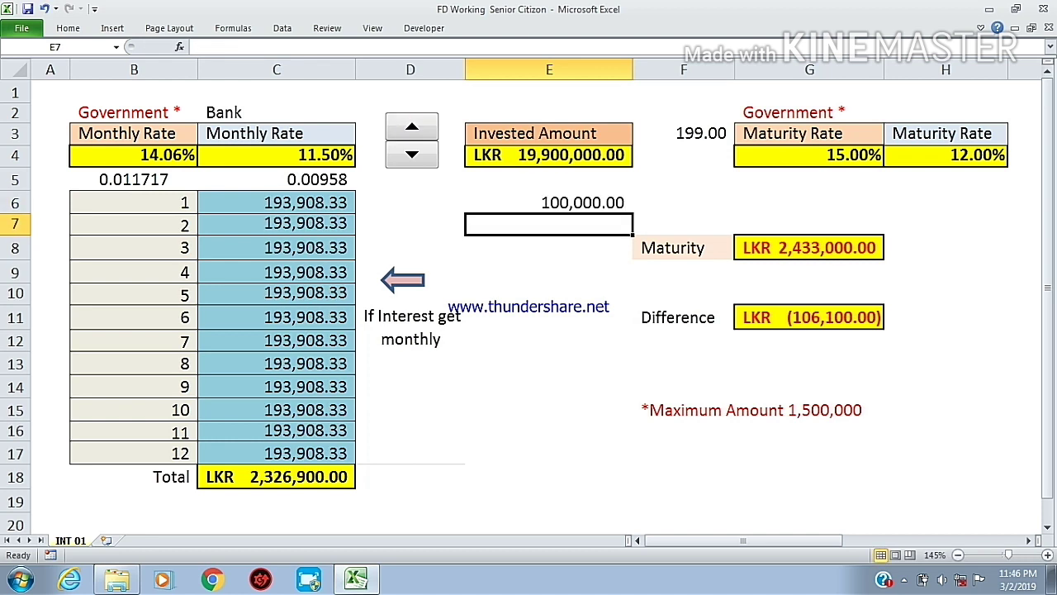
pyautogui.click(691, 136)
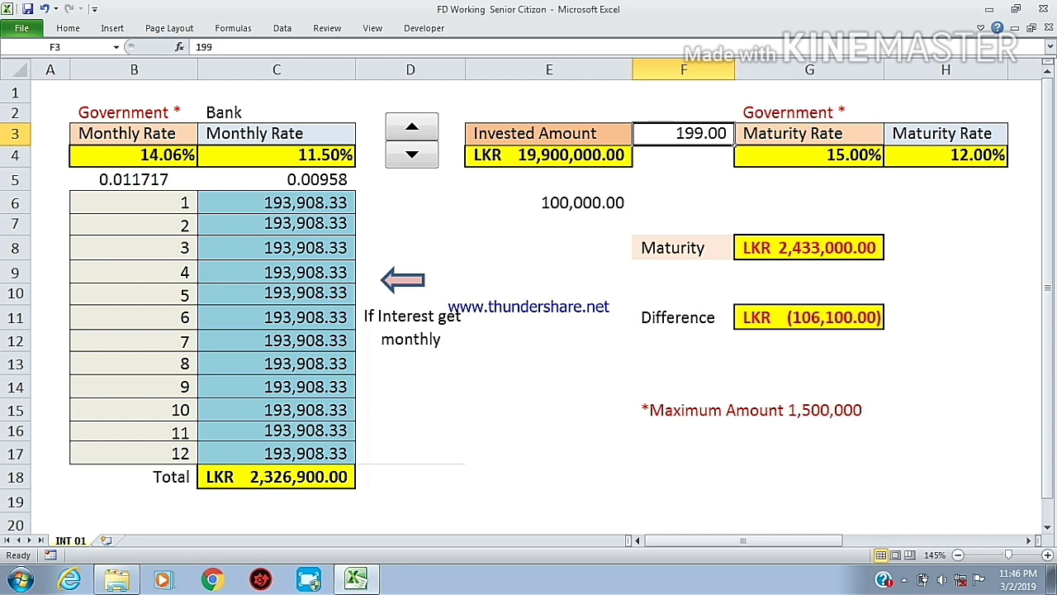
pyautogui.write('2')
pyautogui.press('Return')
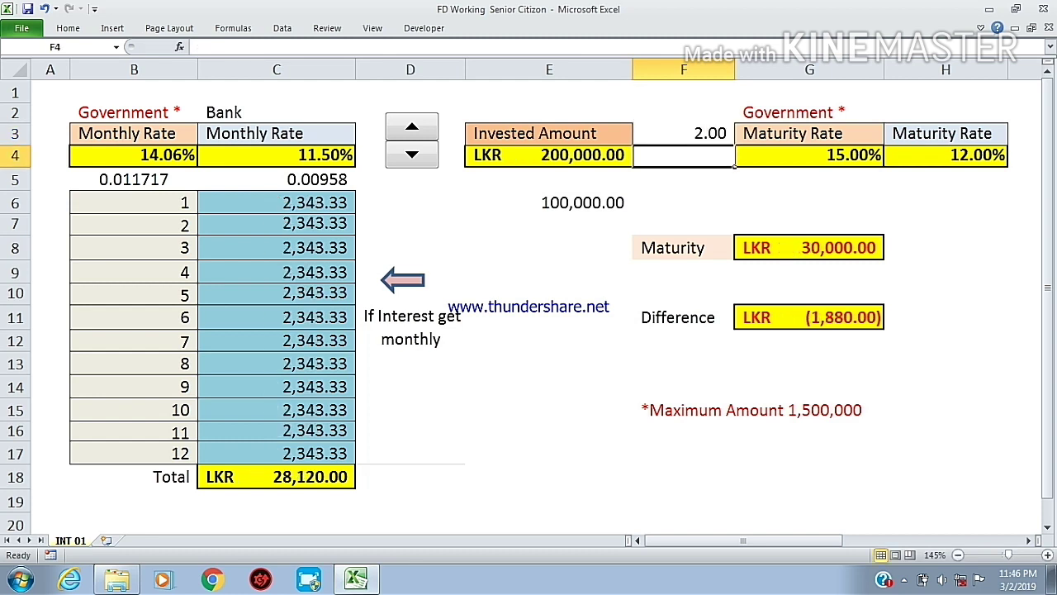
# Step: Raise the invested amount to 1,500,000 in increments of 100,000
pyautogui.click(411, 126)
pyautogui.click(411, 126)
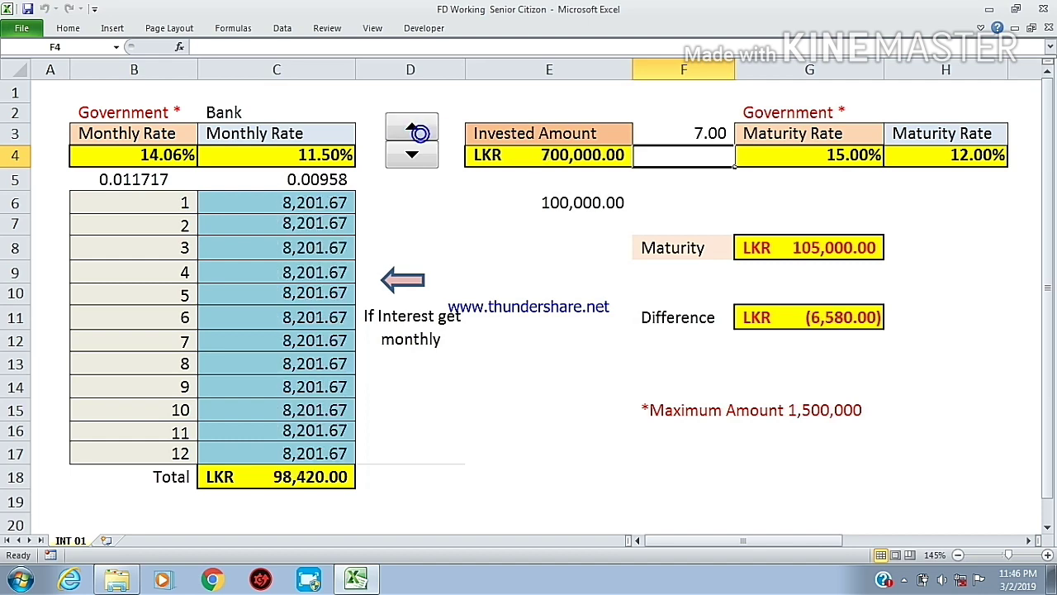
pyautogui.click(411, 126)
pyautogui.click(412, 126)
pyautogui.click(421, 133)
pyautogui.click(648, 243)
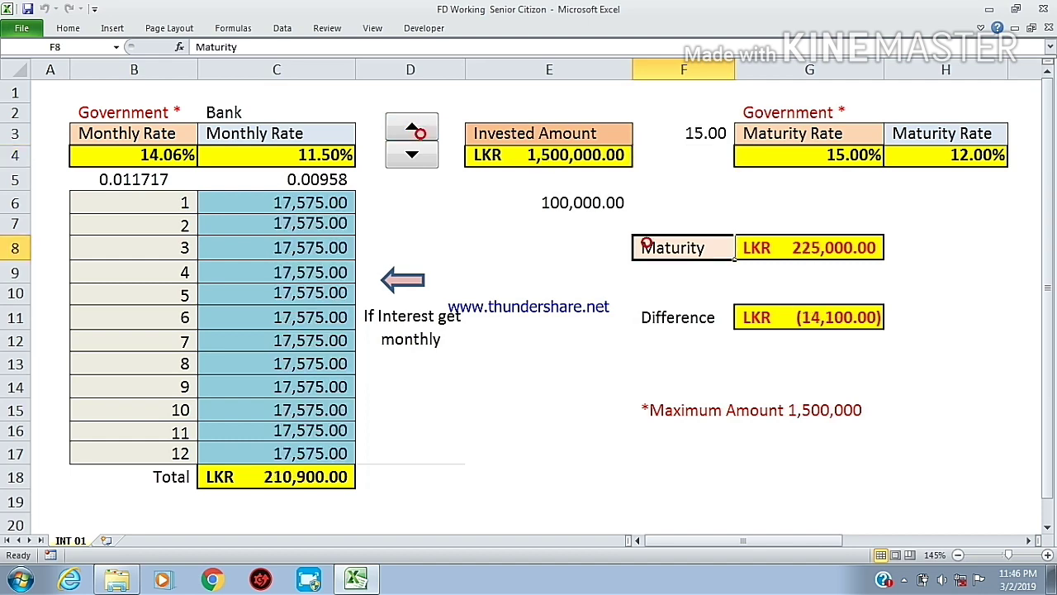
# Step: Relate the increment value in E6 to the multiplier in F3 that together make up the invested amount
pyautogui.click(577, 202)
pyautogui.click(697, 137)
pyautogui.click(567, 199)
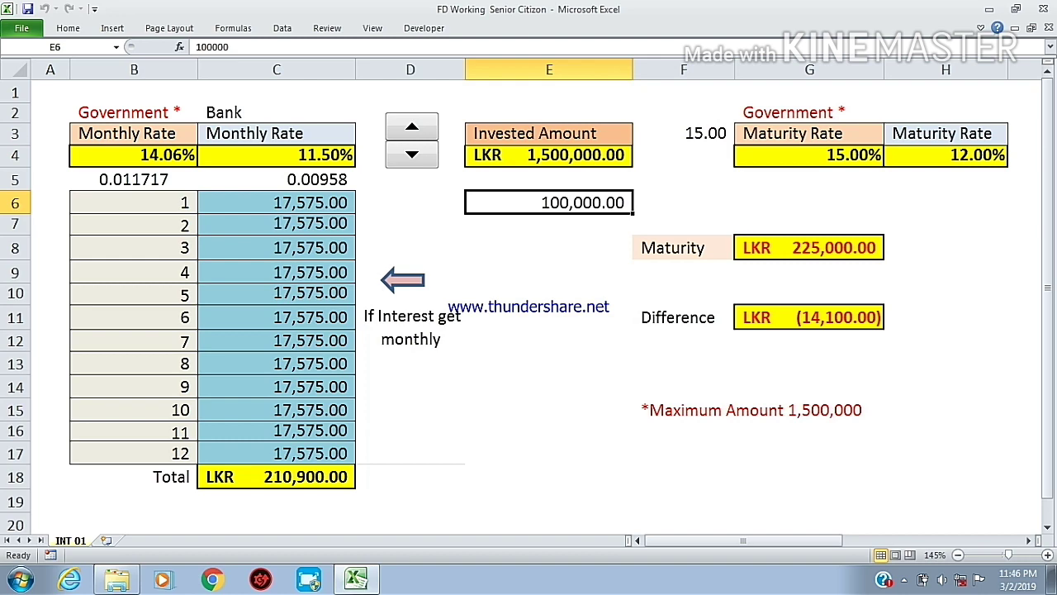
# Step: Raise the invested amount to 4,500,000 and inspect the monthly interest Total in C18
pyautogui.moveTo(411, 126); pyautogui.dragTo(411, 126)
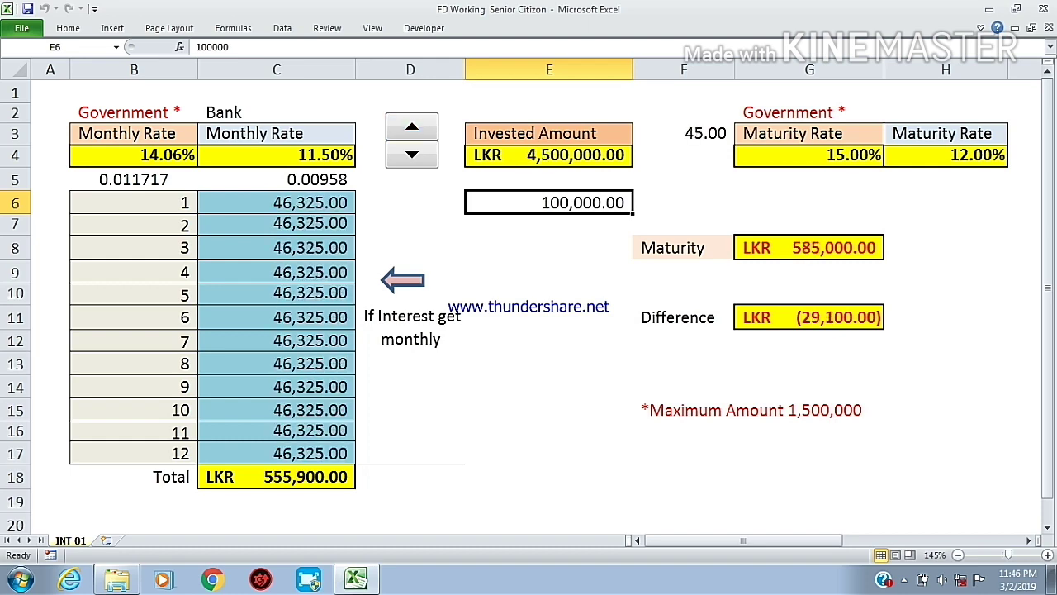
pyautogui.click(414, 434)
pyautogui.click(311, 477)
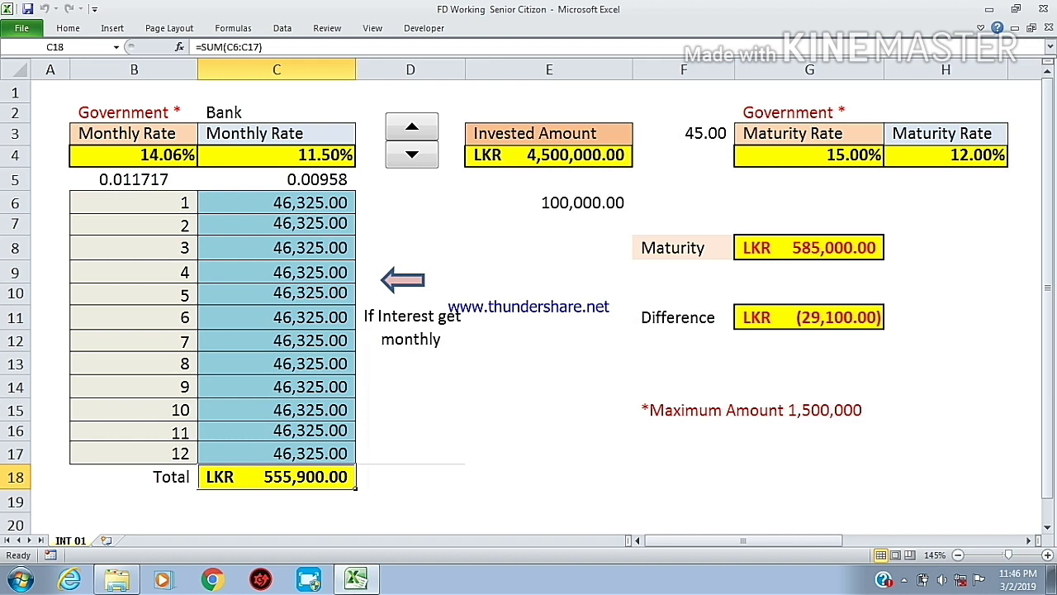
# Step: Highlight the whole worksheet and examine the monthly interest formula in C6
pyautogui.click(21, 71)
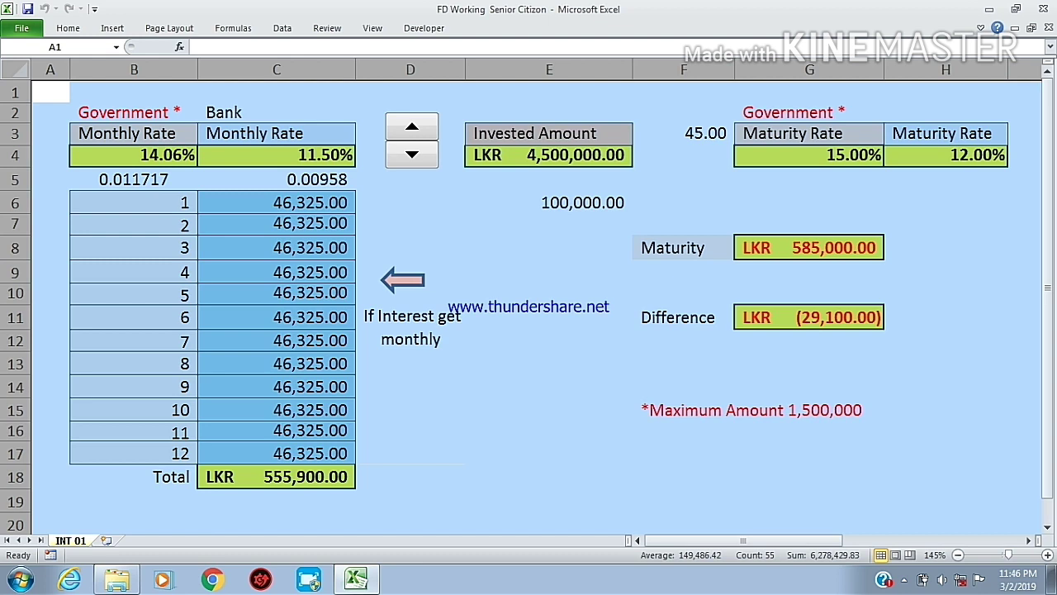
pyautogui.click(324, 203)
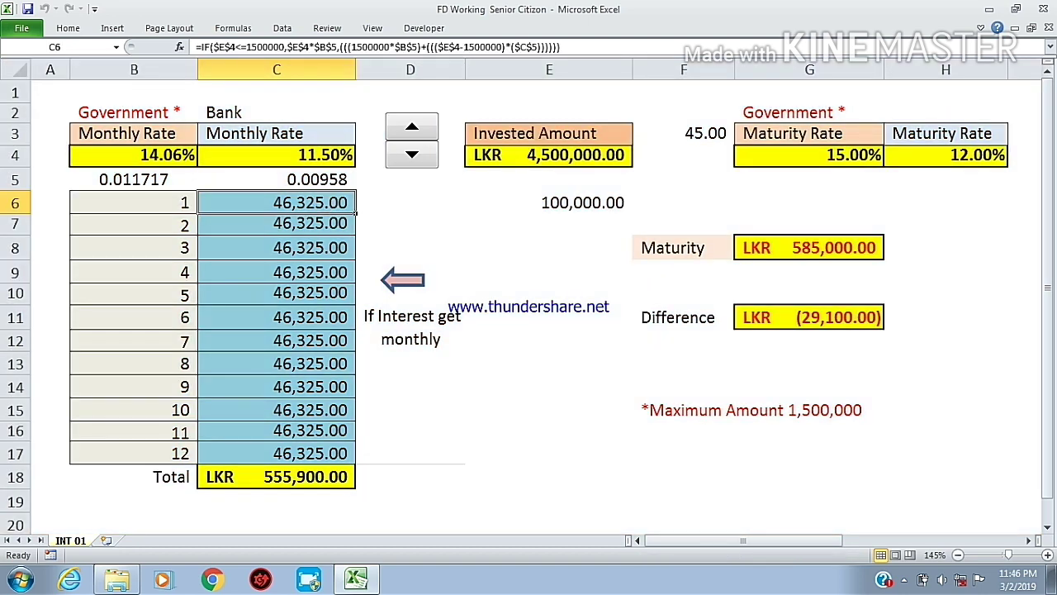
pyautogui.click(479, 247)
# Step: Step the invested amount down past 4,200,000 and back up to 4,700,000 in increments of 100,000
pyautogui.click(413, 147)
pyautogui.click(413, 147)
pyautogui.click(413, 147)
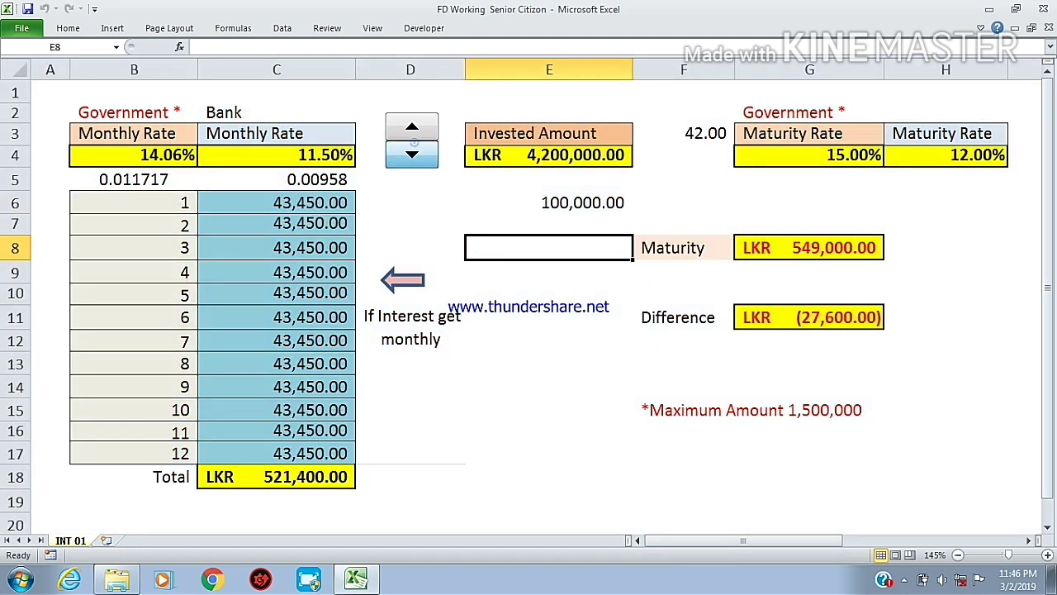
pyautogui.click(413, 147)
pyautogui.click(413, 147)
pyautogui.click(417, 133)
pyautogui.click(417, 134)
pyautogui.click(417, 134)
pyautogui.click(418, 134)
pyautogui.click(418, 134)
pyautogui.click(417, 134)
pyautogui.click(417, 134)
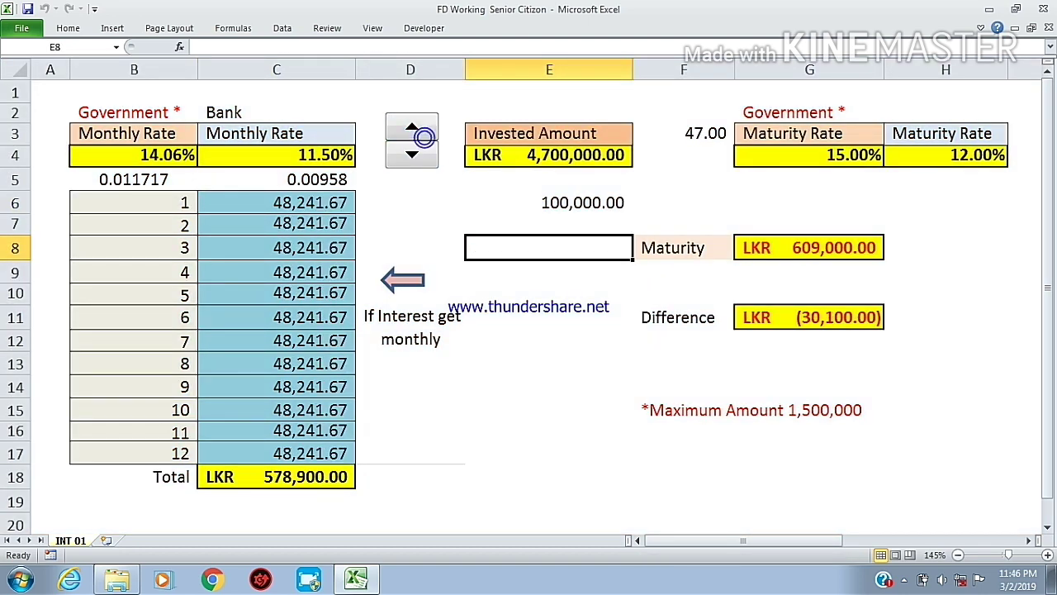
# Step: Review the invested amount in E4 and the Total in C18, and raise the invested amount to 4,900,000
pyautogui.click(540, 157)
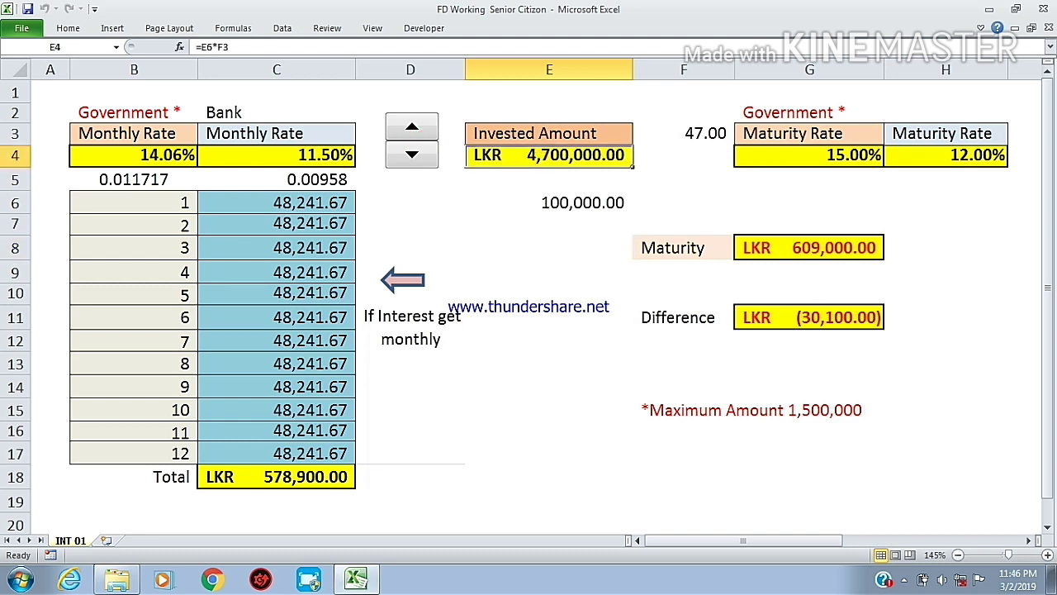
pyautogui.click(329, 479)
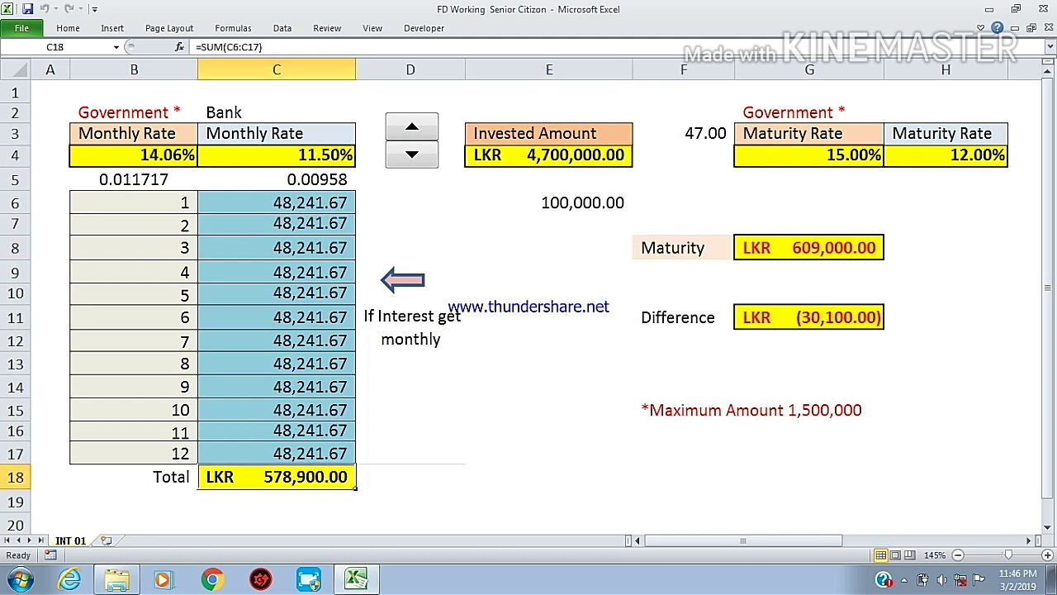
pyautogui.click(428, 130)
pyautogui.click(428, 131)
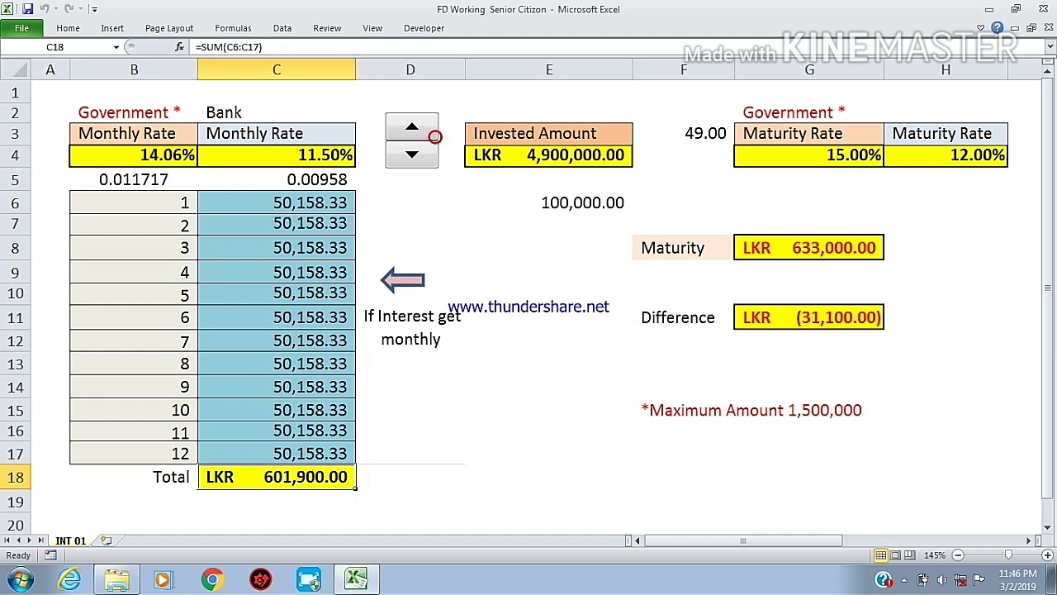
# Step: Set the multiplier in F3 to 123 and inspect the monthly interest Total in C18
pyautogui.click(573, 206)
pyautogui.click(727, 135)
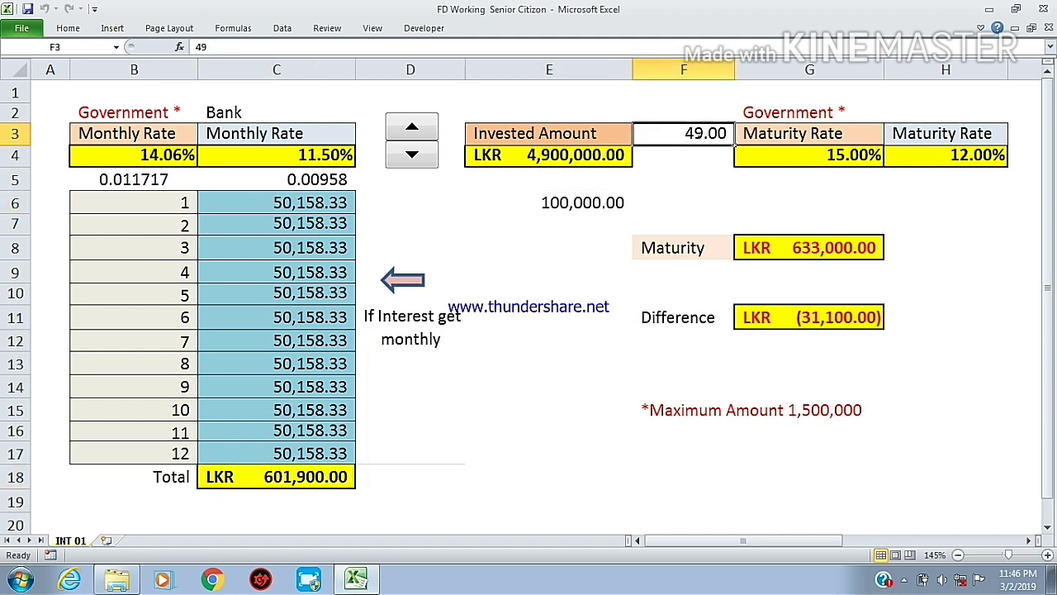
pyautogui.write('123')
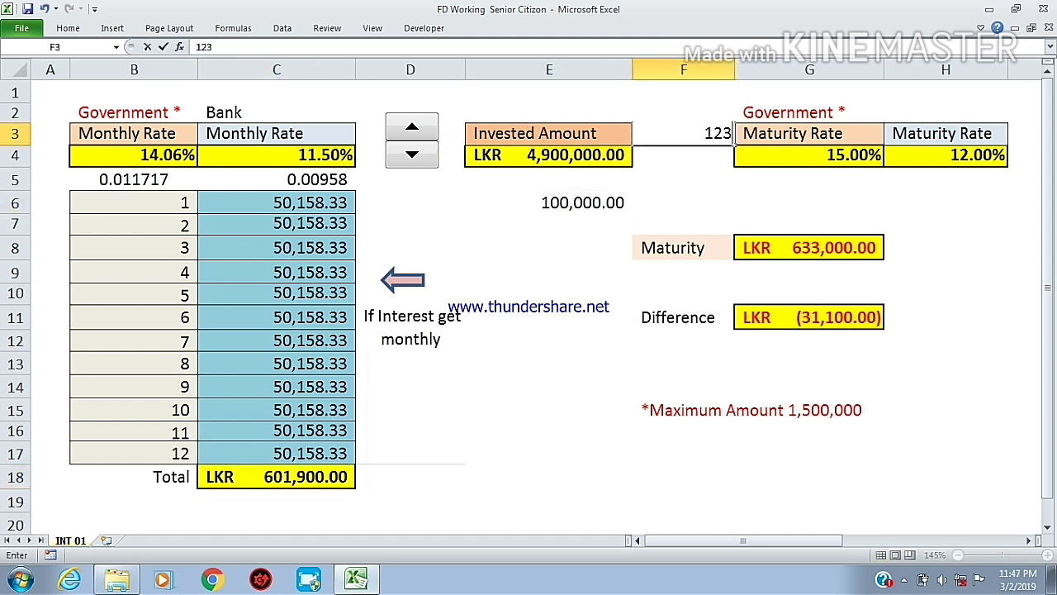
pyautogui.press('Return')
pyautogui.click(281, 477)
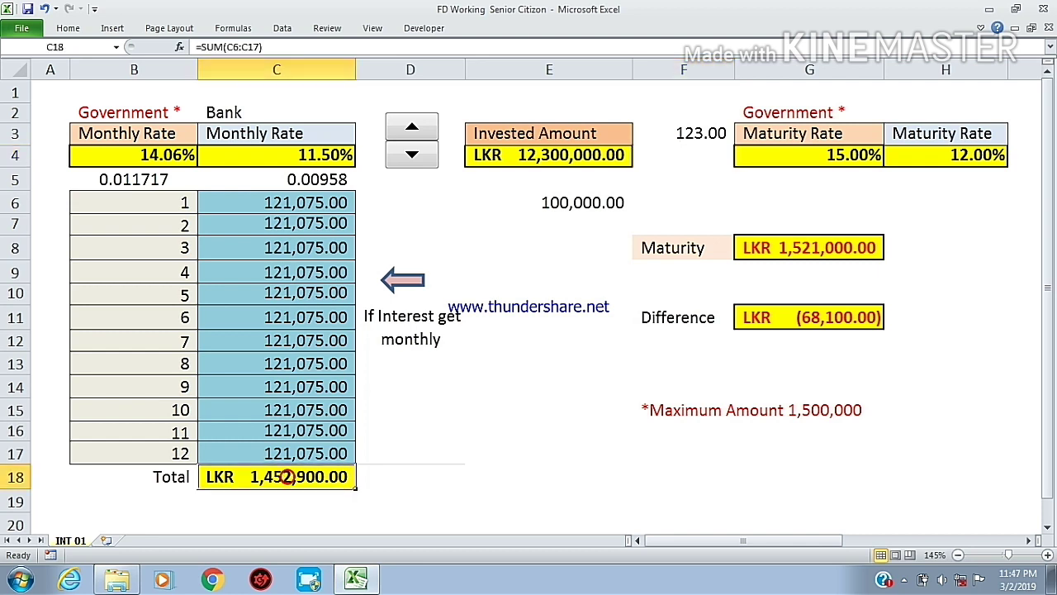
# Step: Raise the invested amount to 12,800,000 in increments of 100,000 and check the monthly interest Total
pyautogui.click(412, 128)
pyautogui.click(412, 128)
pyautogui.click(412, 128)
pyautogui.click(413, 128)
pyautogui.click(412, 128)
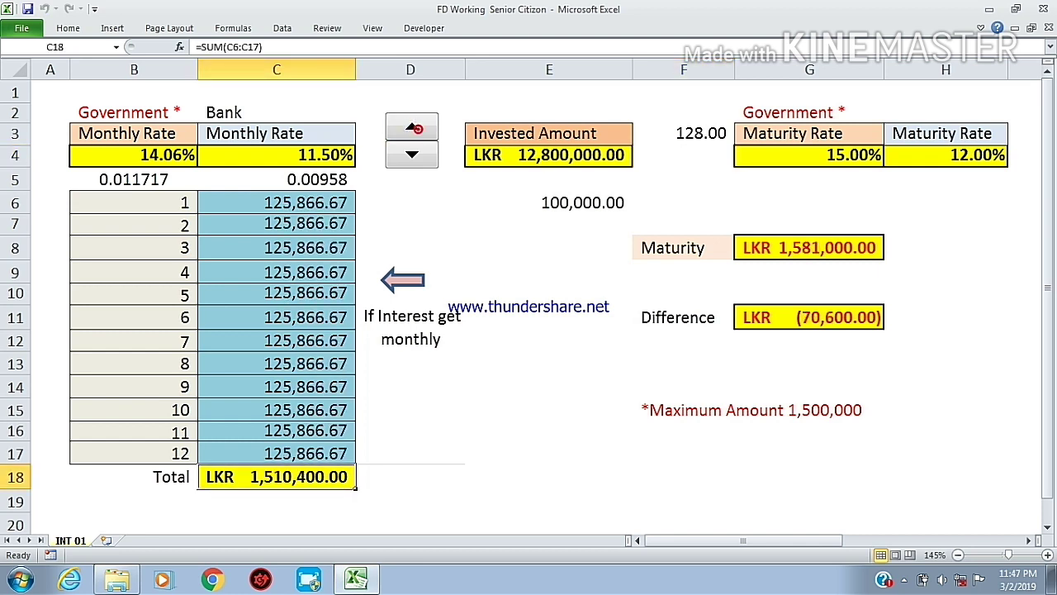
pyautogui.click(323, 508)
pyautogui.click(309, 478)
pyautogui.click(437, 479)
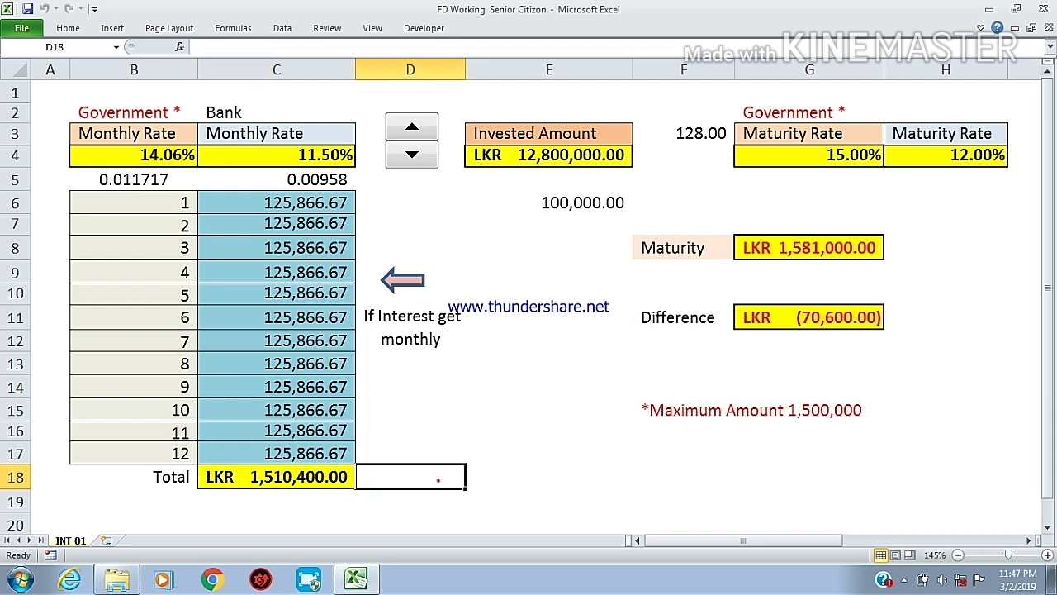
# Step: Lower the invested amount to 12,700,000, compare it with the Total in C18, and select the whole worksheet
pyautogui.click(411, 155)
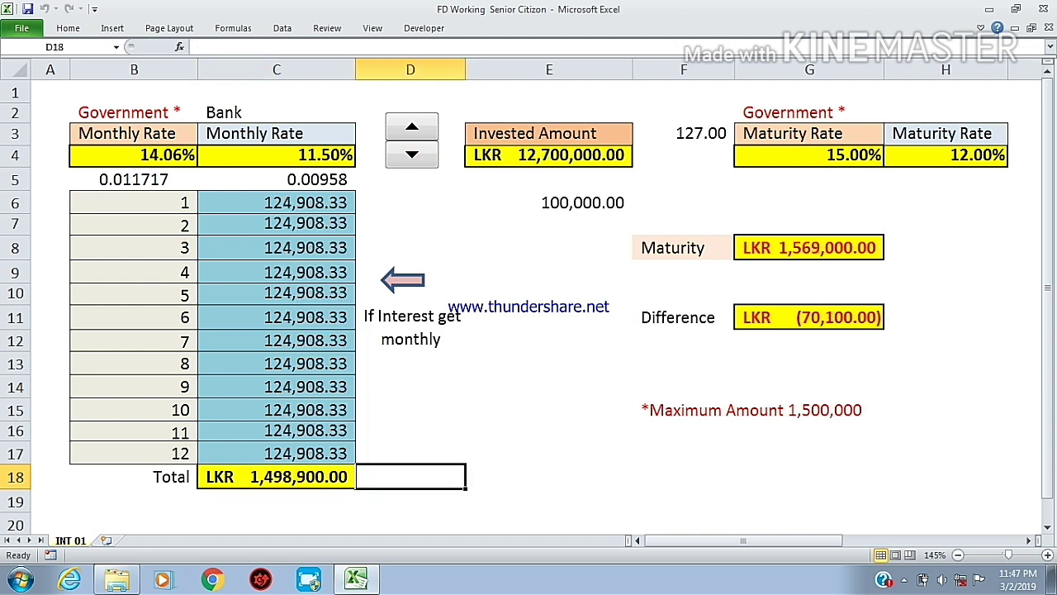
pyautogui.click(291, 478)
pyautogui.click(506, 155)
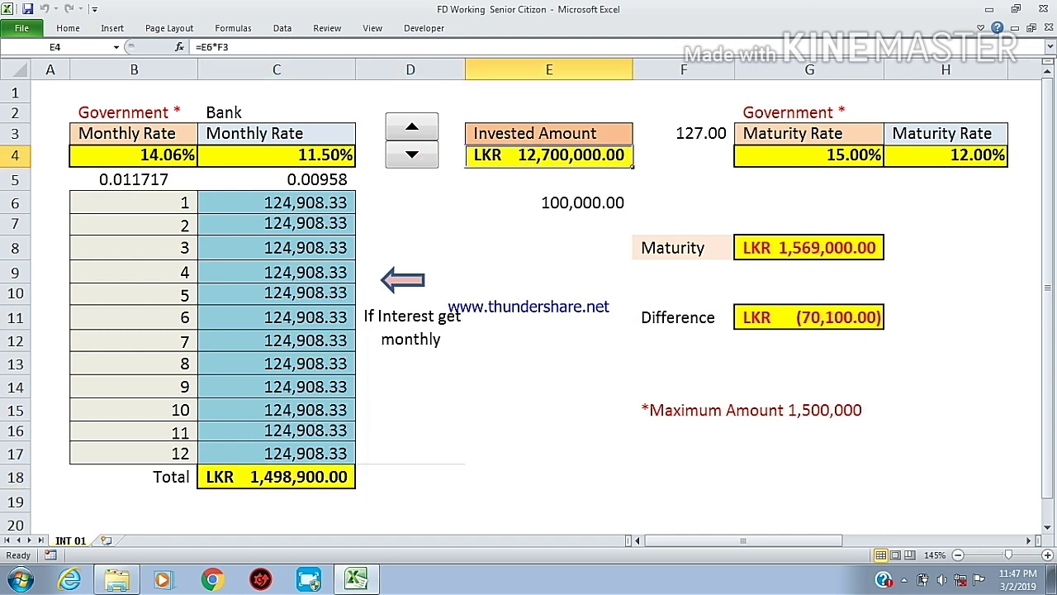
pyautogui.click(328, 469)
pyautogui.click(16, 70)
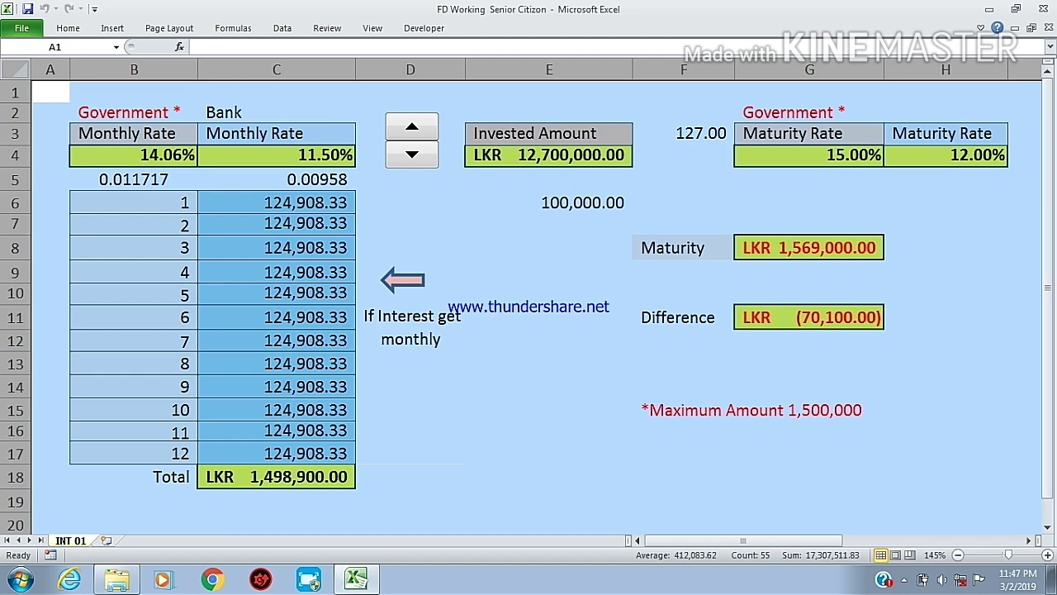
# Step: Raise the invested amount to 13,000,000 and highlight its heading and value in E3:E4
pyautogui.click(411, 126)
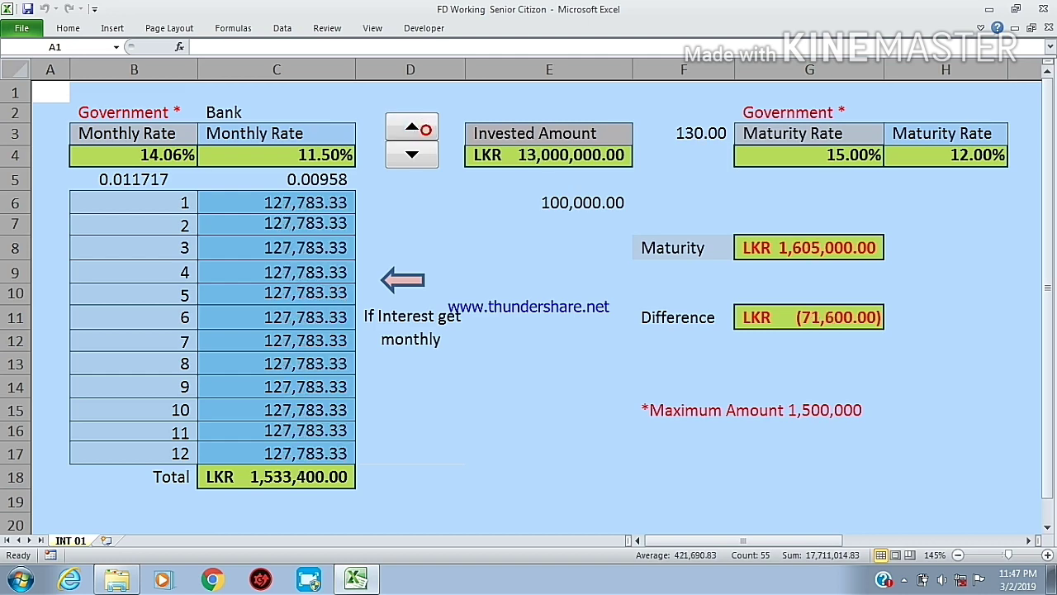
pyautogui.click(519, 156)
pyautogui.moveTo(519, 155); pyautogui.dragTo(533, 135)
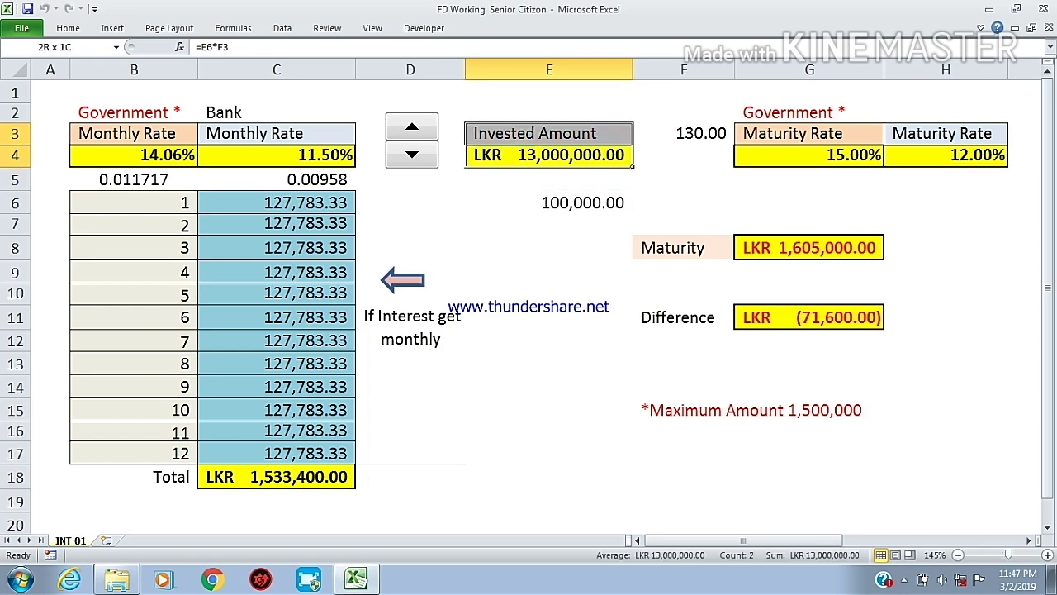
# Step: Highlight the whole worksheet and examine the IF formula for the first month's interest in C6
pyautogui.click(17, 69)
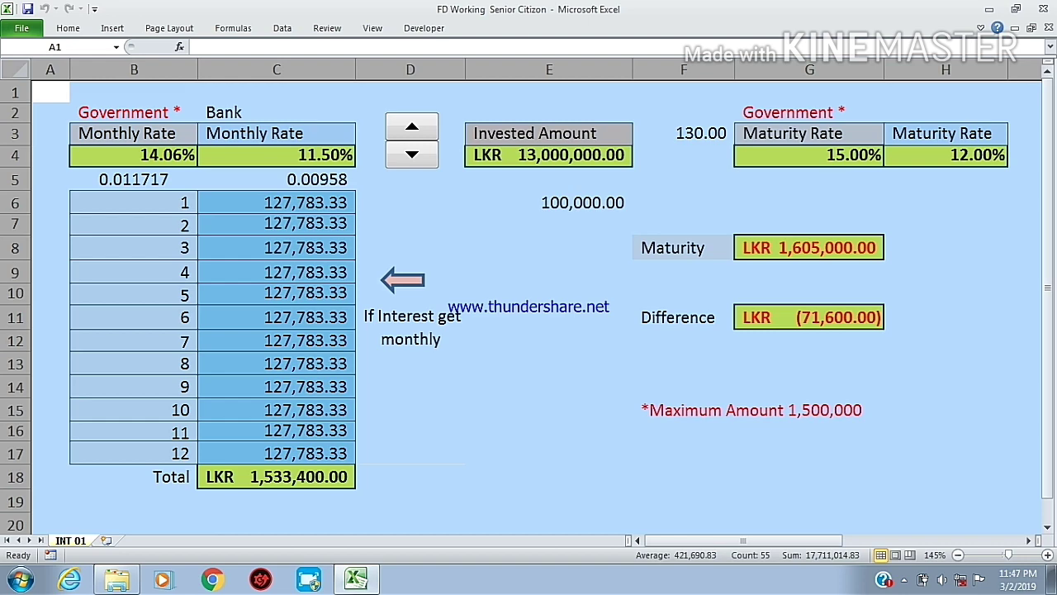
pyautogui.click(309, 208)
pyautogui.doubleClick(309, 203)
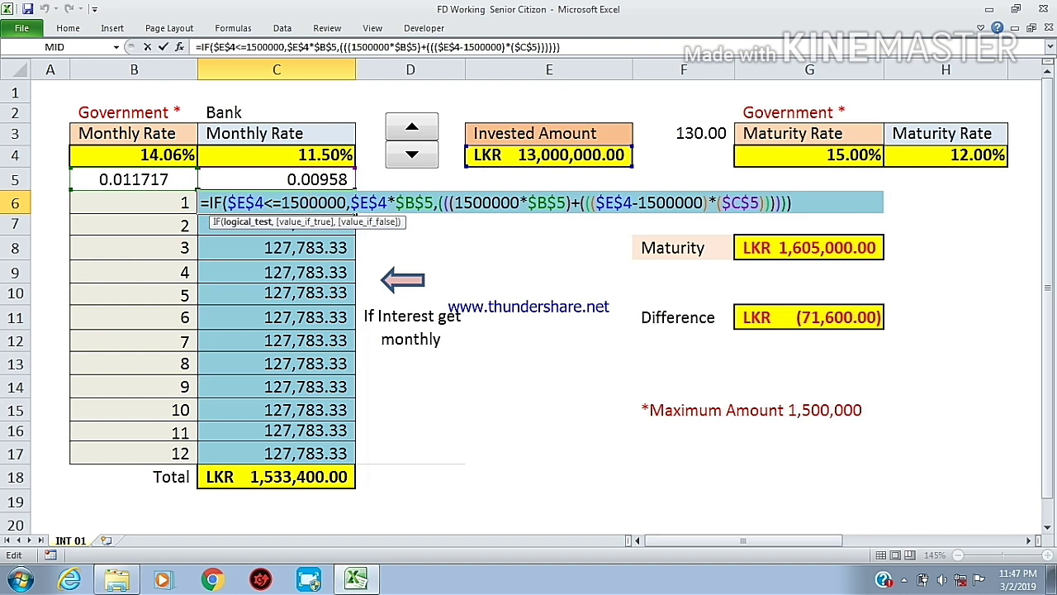
pyautogui.press('Return')
pyautogui.click(325, 201)
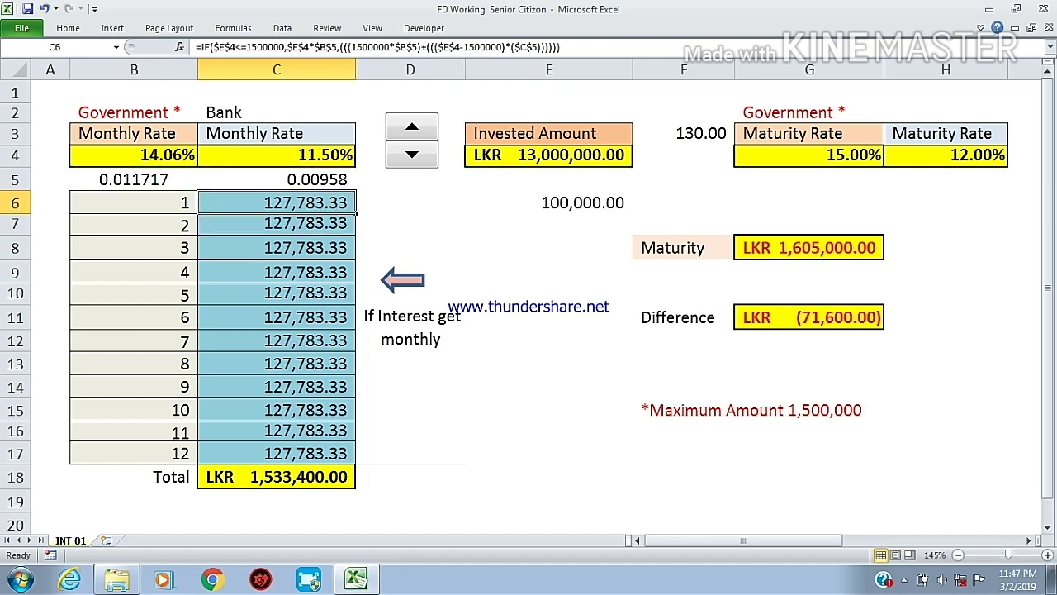
# Step: Step the invested amount down to 12,200,000 with the whole sheet highlighted, and set the multiplier in F3 to 10
pyautogui.click(16, 69)
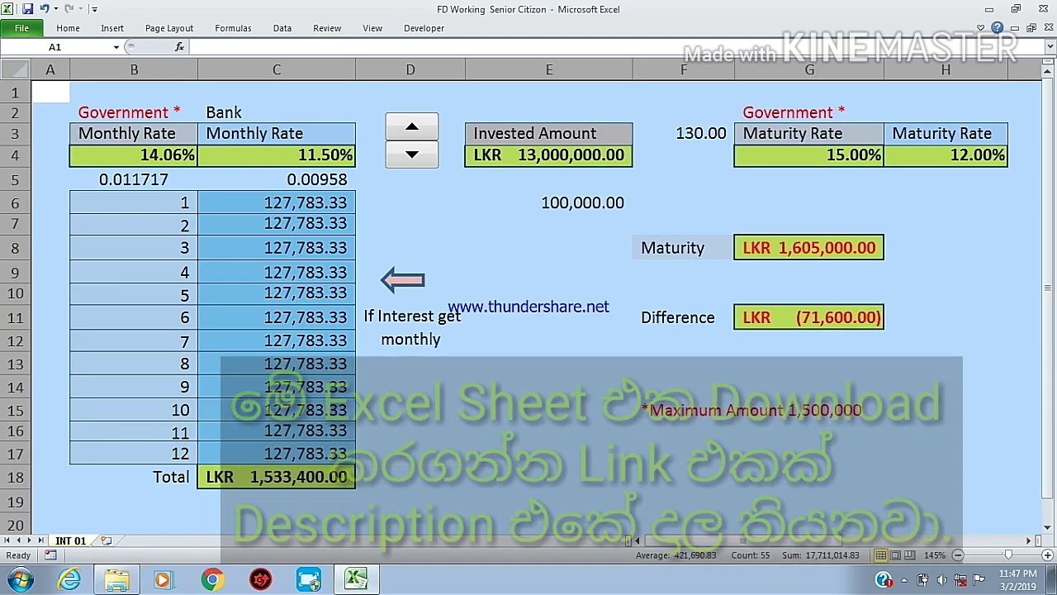
pyautogui.click(412, 154)
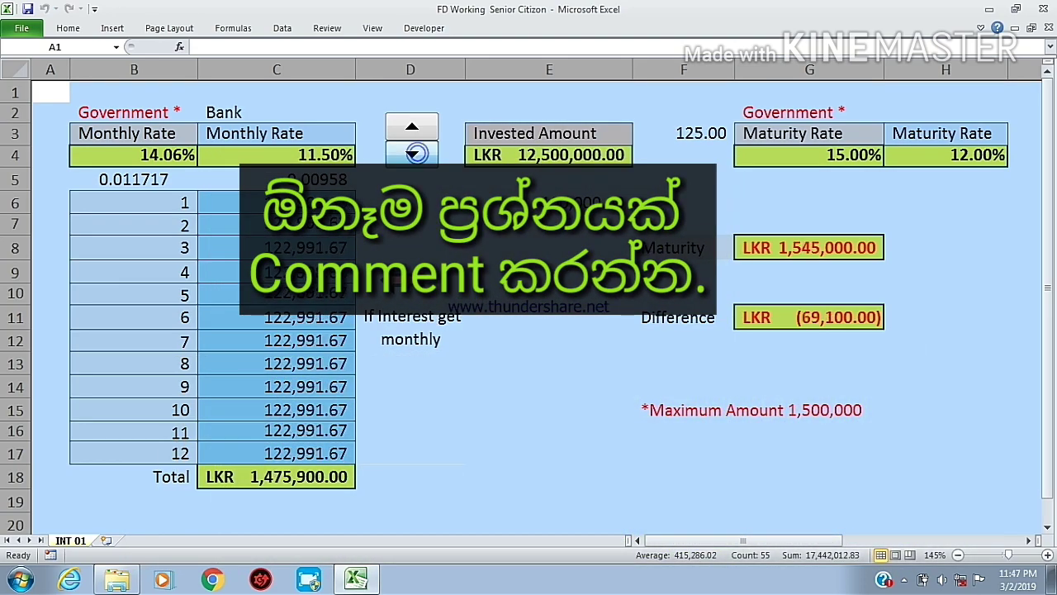
pyautogui.click(698, 136)
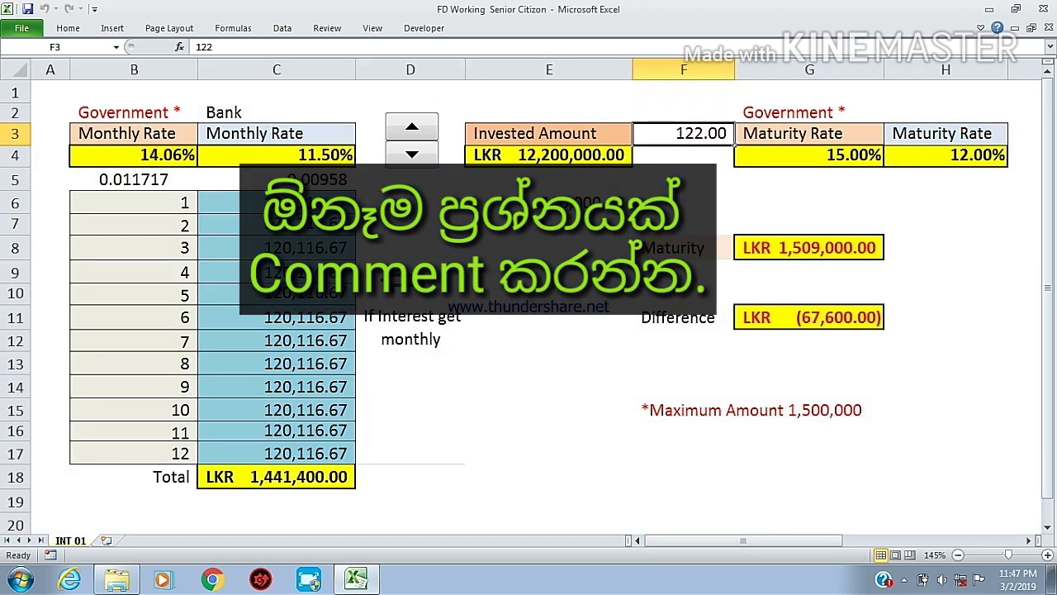
pyautogui.write('10')
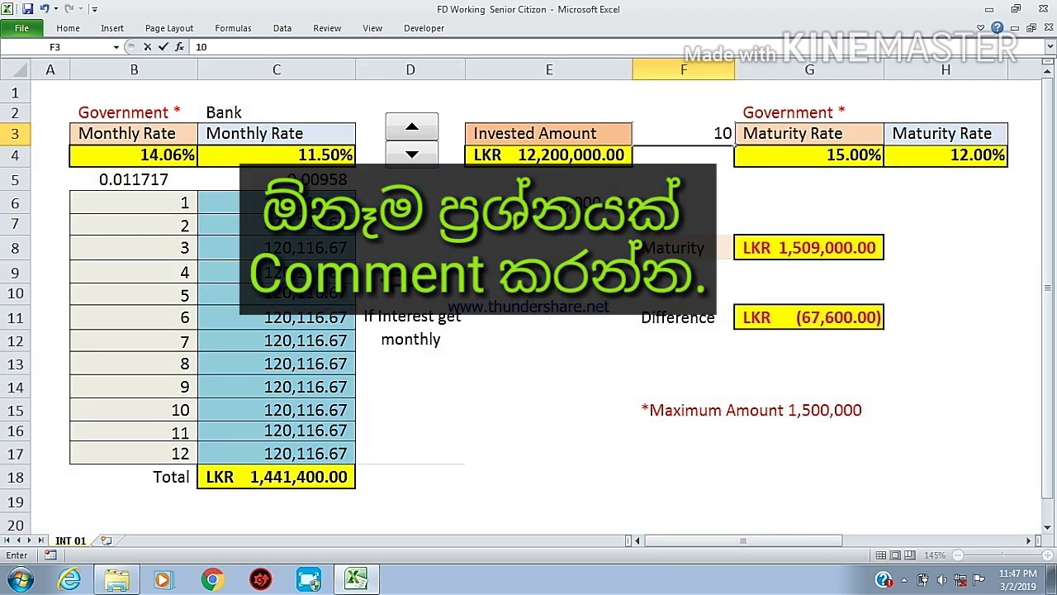
pyautogui.press('Return')
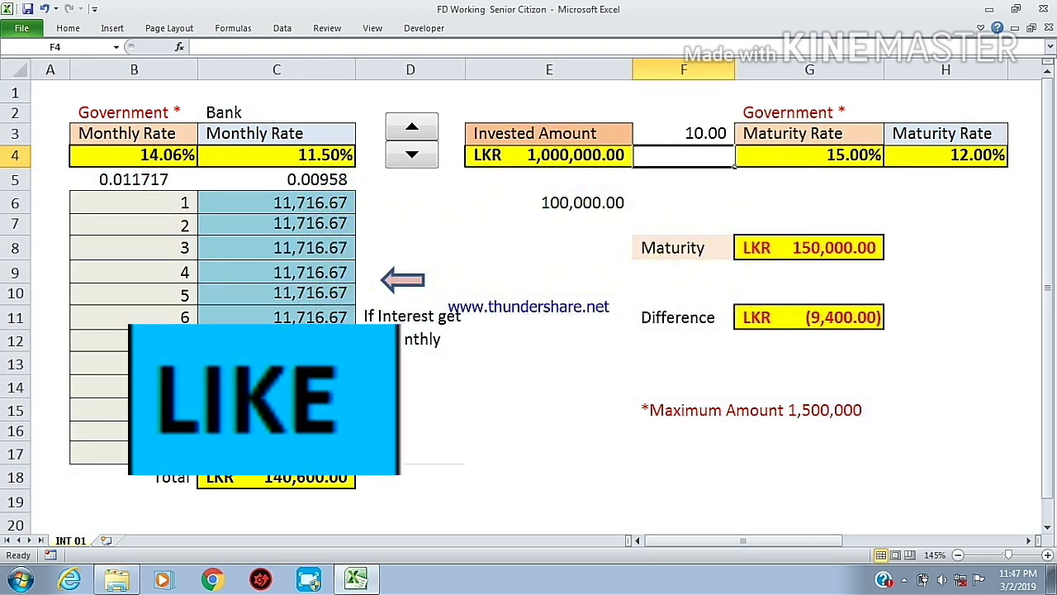